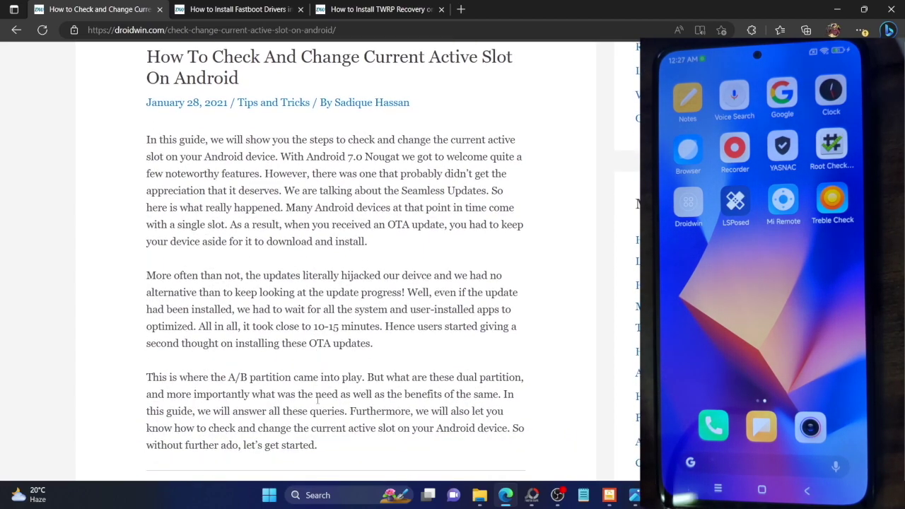
pyautogui.scroll(-1, 317, 400)
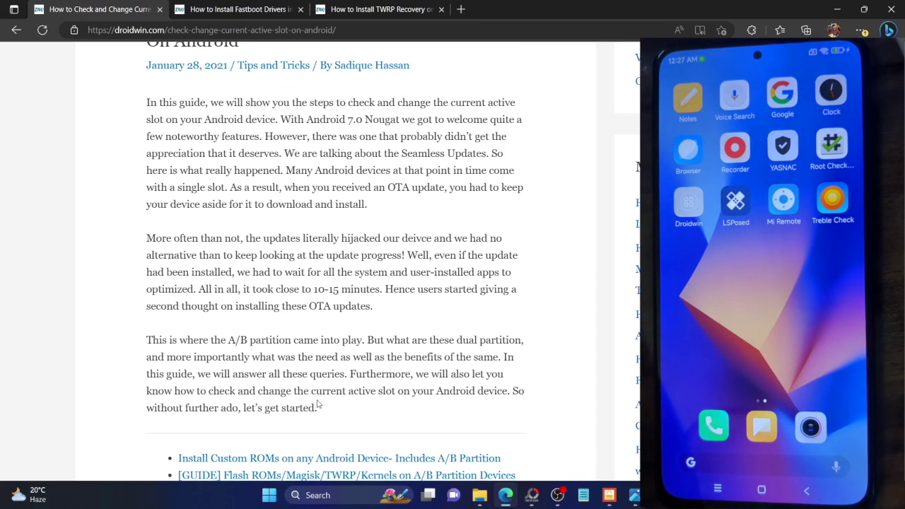
# Step: Scroll through the droidwin active-slot article, briefly selecting the word 'Change' in the heading
pyautogui.scroll(2, 318, 404)
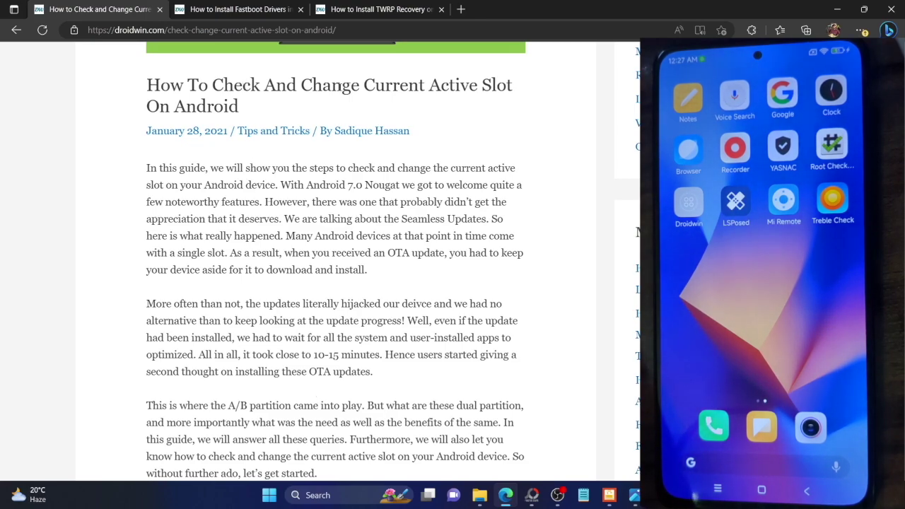
pyautogui.doubleClick(342, 88)
pyautogui.click(367, 309)
pyautogui.scroll(-3, 367, 309)
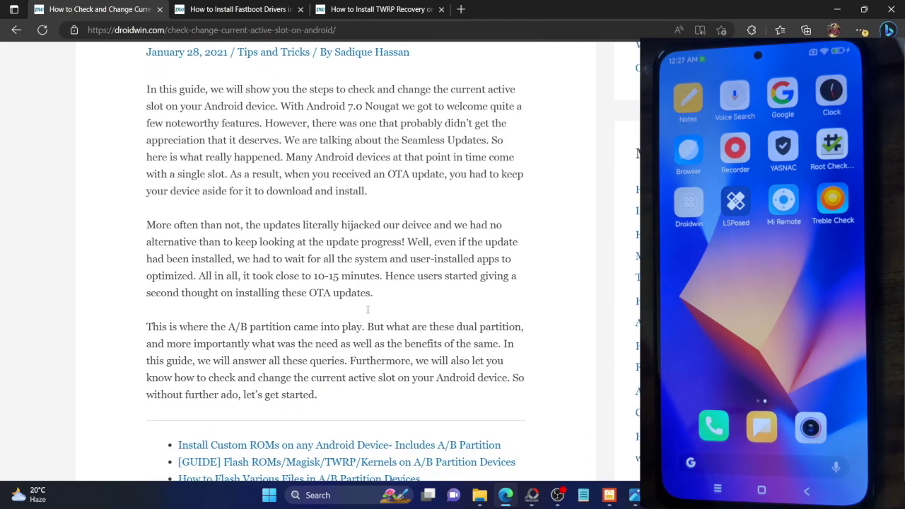
pyautogui.scroll(-3, 367, 309)
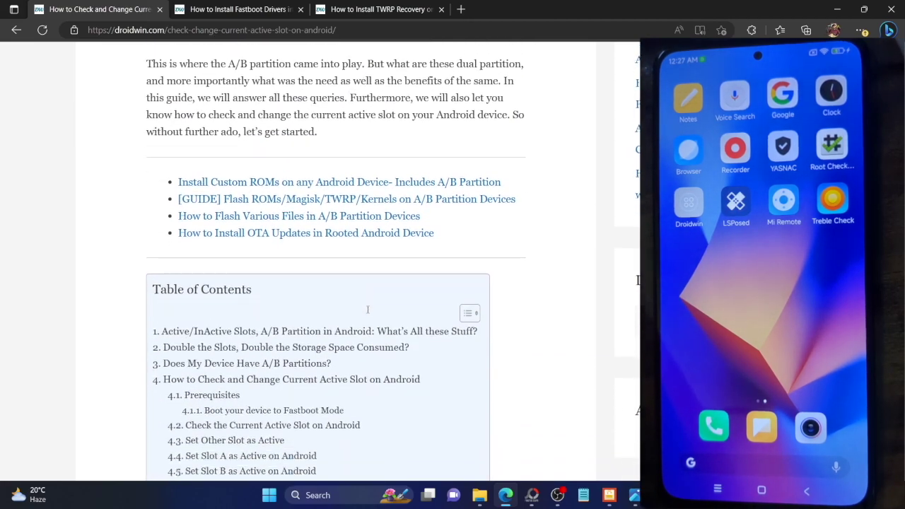
pyautogui.scroll(-2, 367, 309)
pyautogui.scroll(-1, 367, 311)
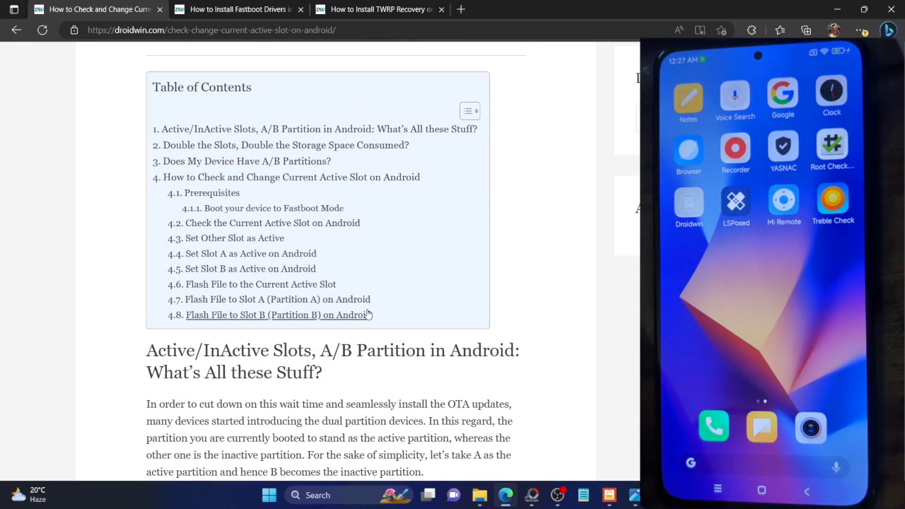
# Step: Jump to How to Check and Change Current Active Slot and open the Treble Check screenshot
pyautogui.click(240, 175)
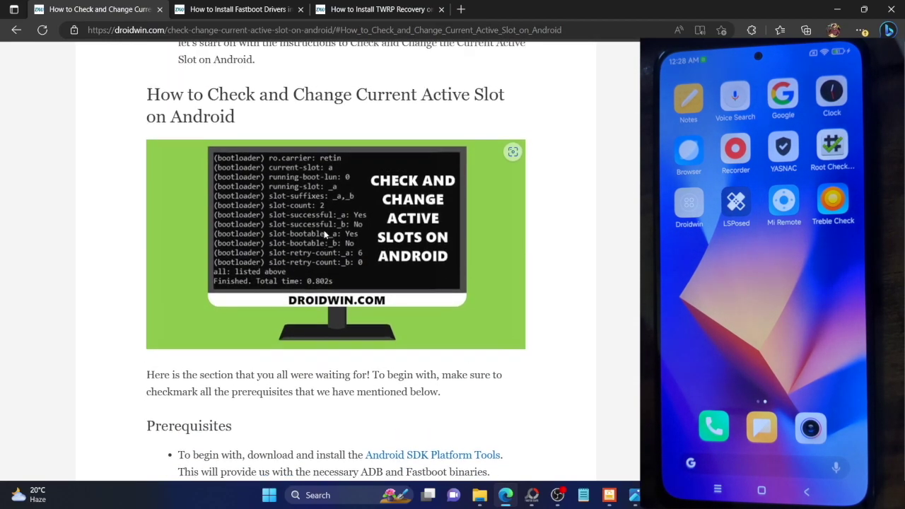
pyautogui.scroll(10, 325, 239)
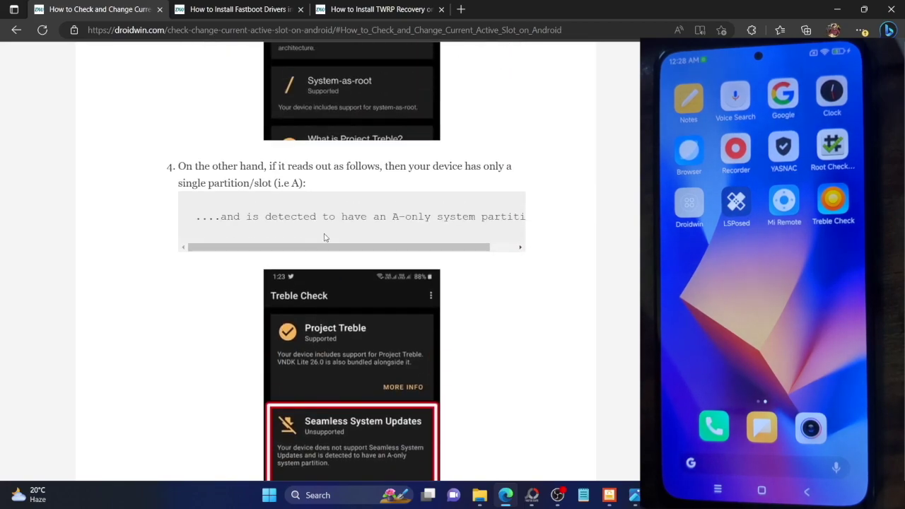
pyautogui.scroll(6, 325, 241)
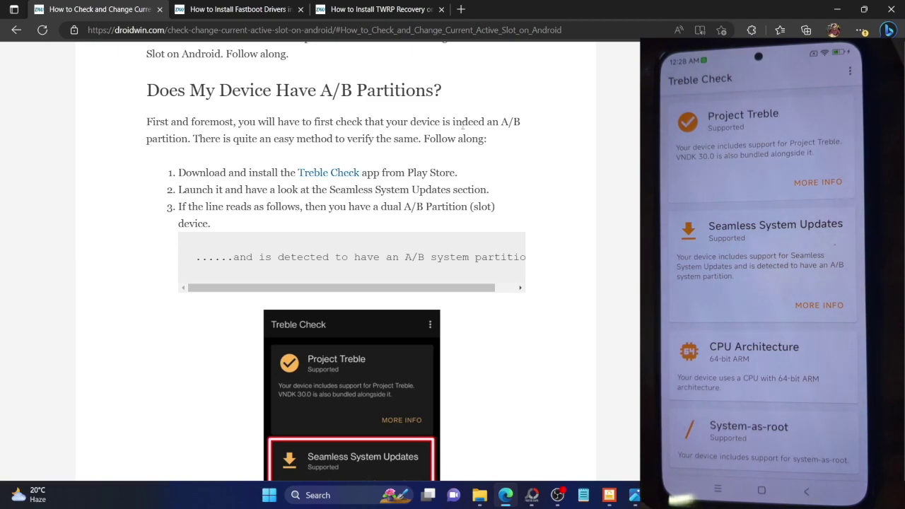
pyautogui.click(635, 495)
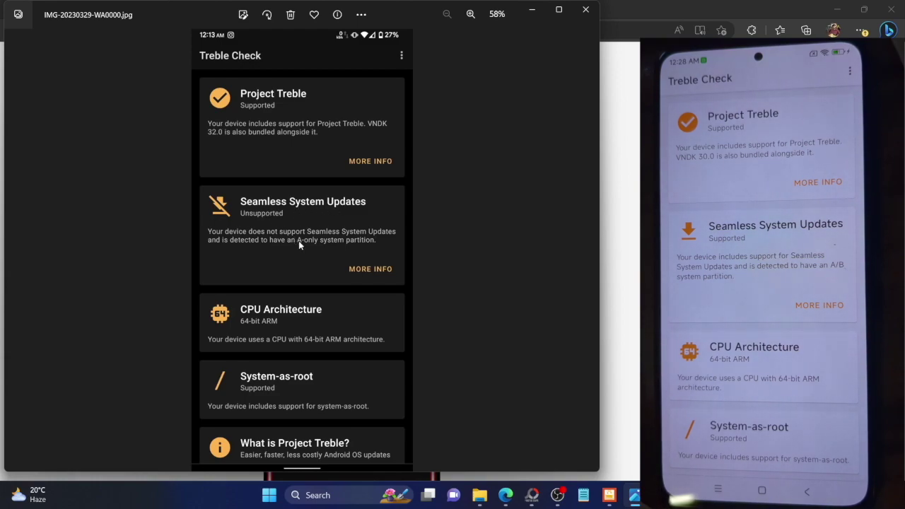
# Step: Close the Treble Check screenshot IMG-20230329-WA0000.jpg in Photos
pyautogui.click(585, 9)
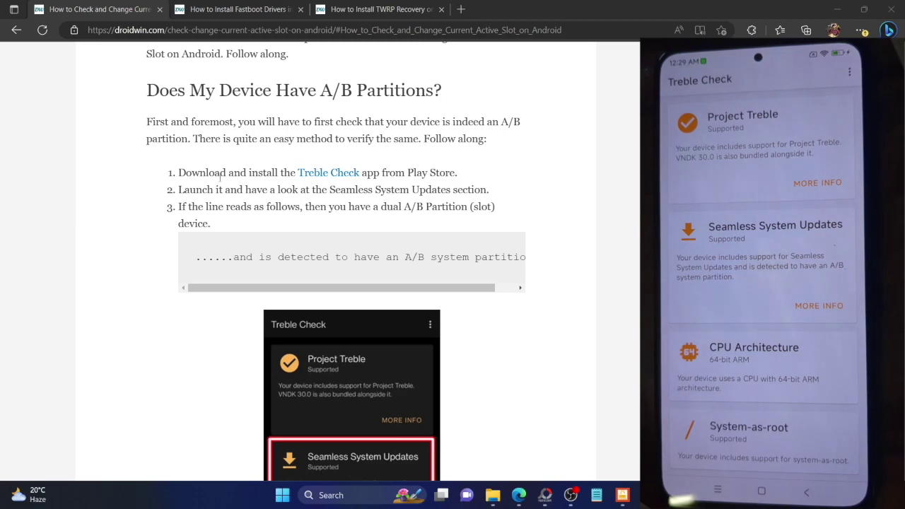
# Step: Scroll the article down to Prerequisites, then bring up the E:\platform-tools folder in File Explorer
pyautogui.click(163, 193)
pyautogui.scroll(-1, 163, 193)
pyautogui.scroll(-15, 164, 193)
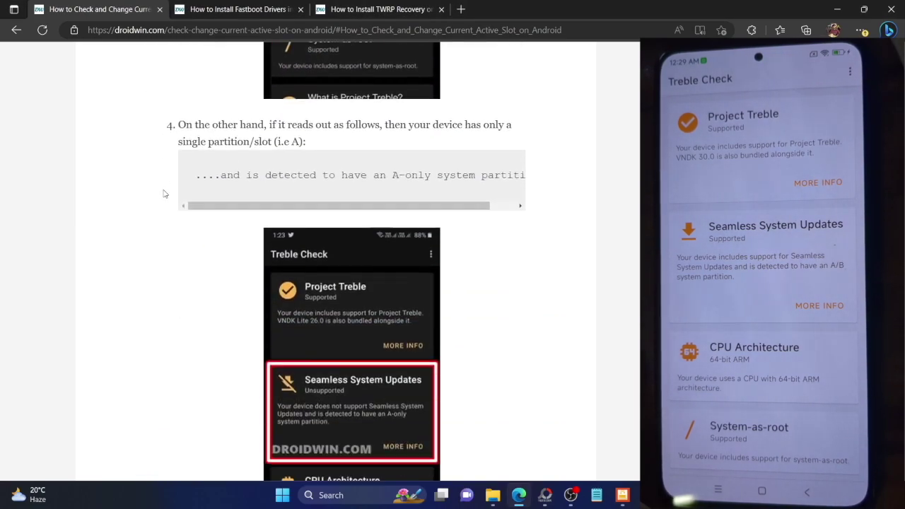
pyautogui.scroll(-1, 163, 193)
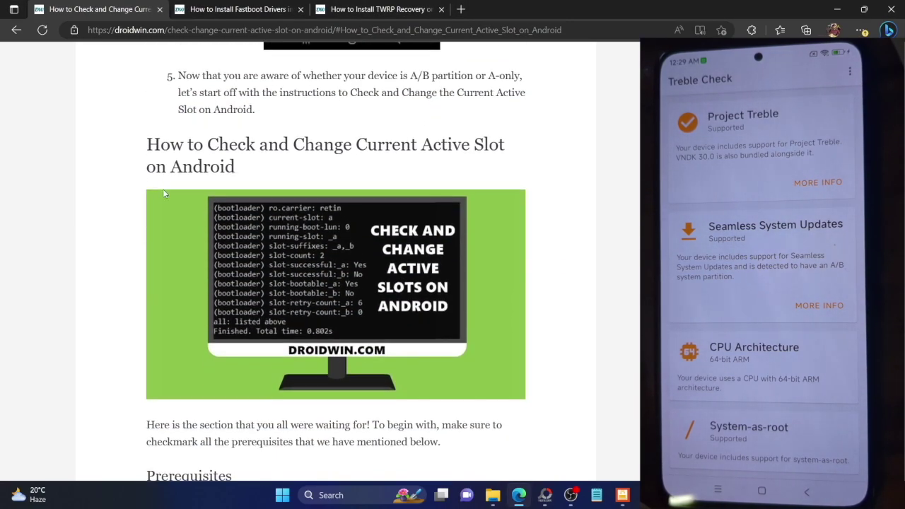
pyautogui.scroll(-1, 163, 193)
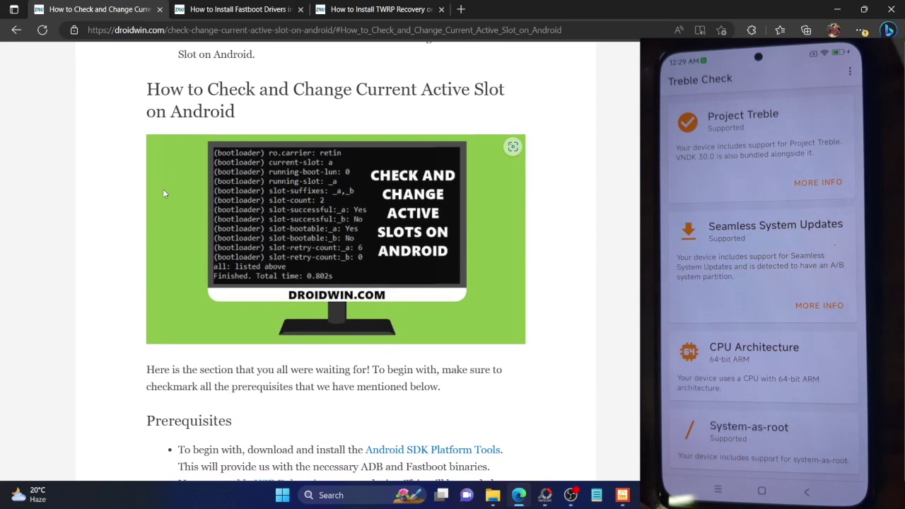
pyautogui.scroll(-2, 162, 189)
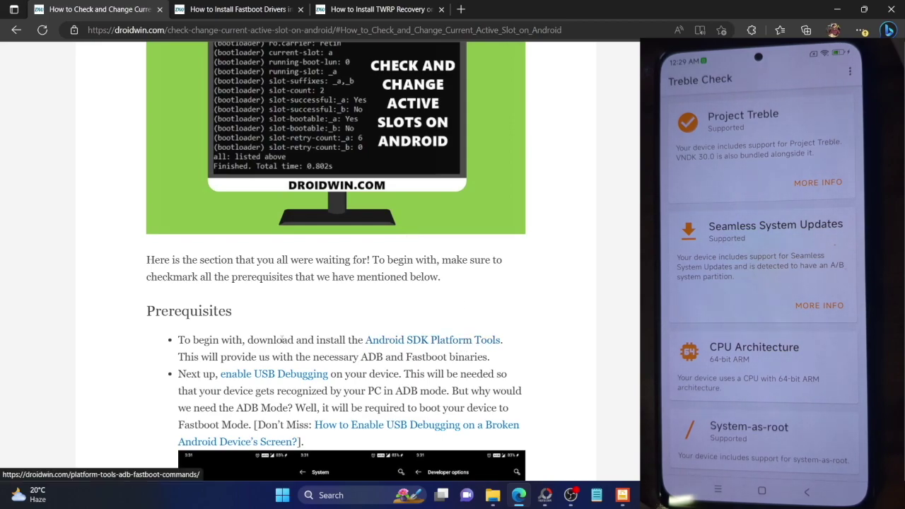
pyautogui.scroll(1, 282, 340)
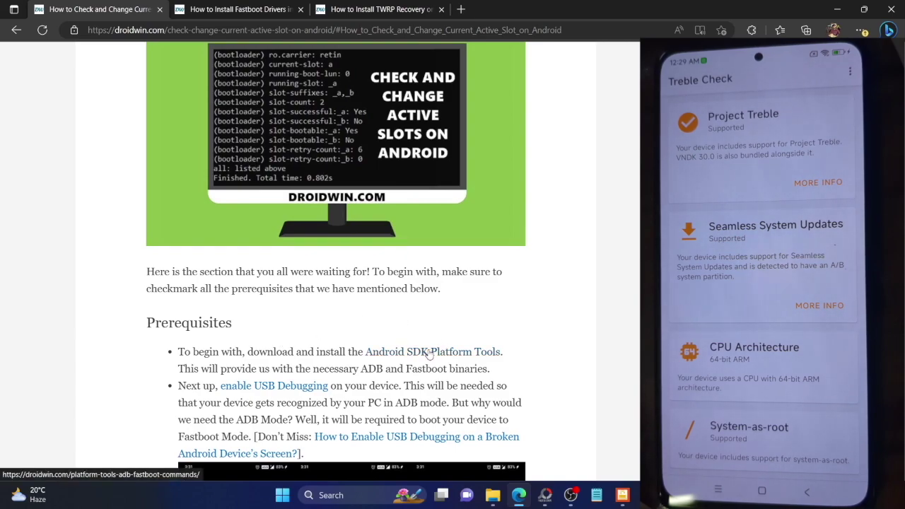
pyautogui.click(492, 495)
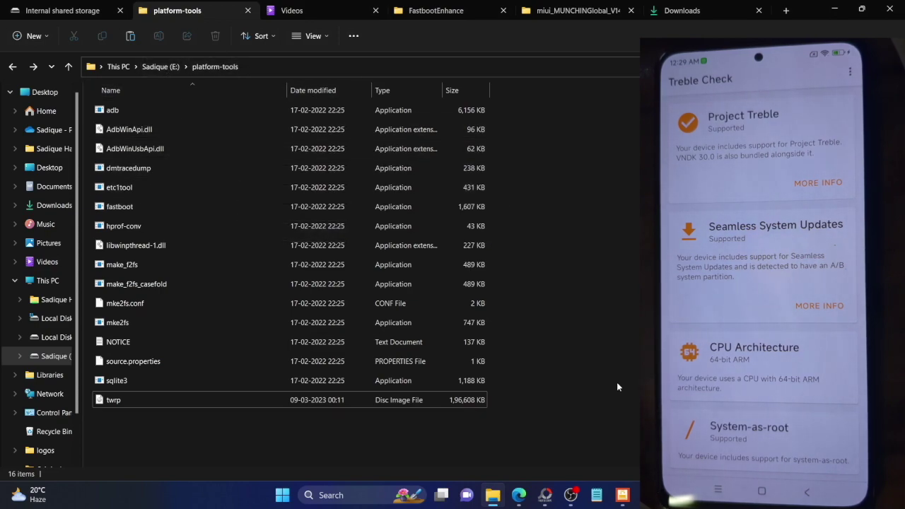
# Step: Return to the droidwin article in Edge, just past the Prerequisites list
pyautogui.click(519, 495)
pyautogui.scroll(-1, 392, 345)
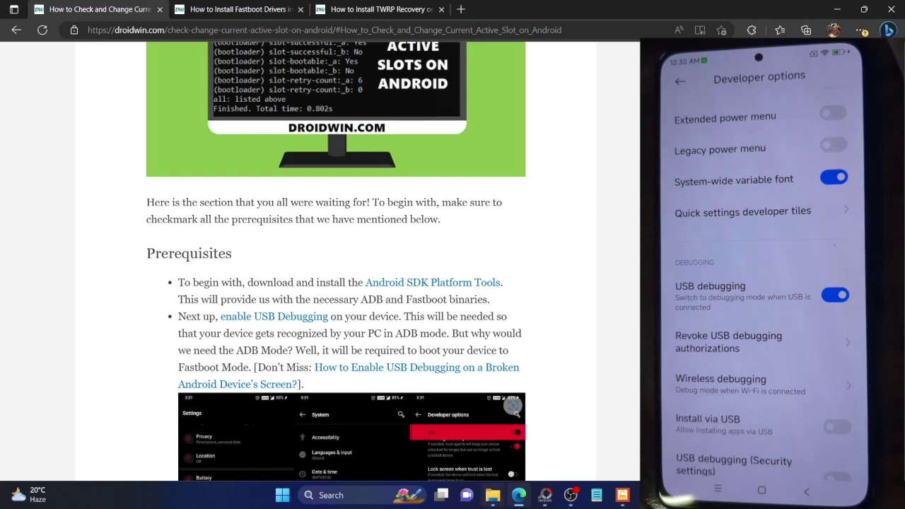
# Step: Open Command Prompt in E:\platform-tools via the cmd address bar entry and run the misspelled 'adb devies'
pyautogui.click(493, 495)
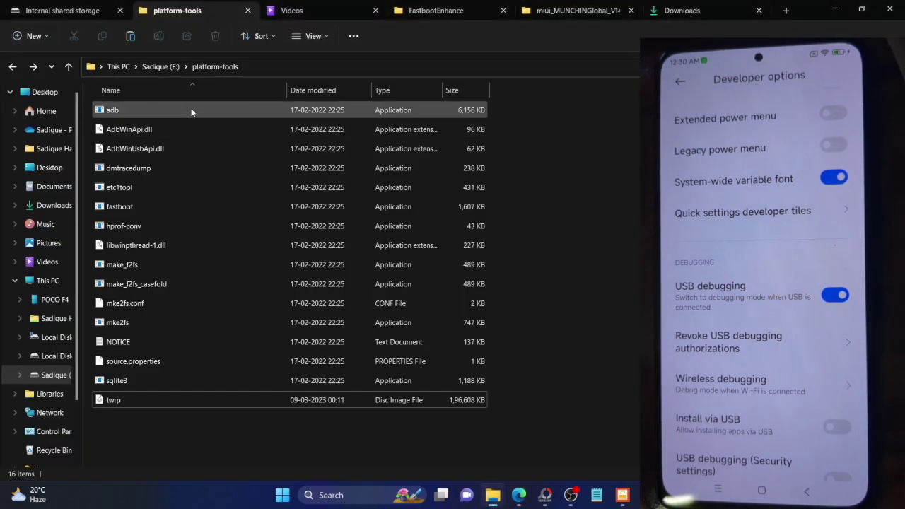
pyautogui.click(257, 68)
pyautogui.write('cmd')
pyautogui.press('Return')
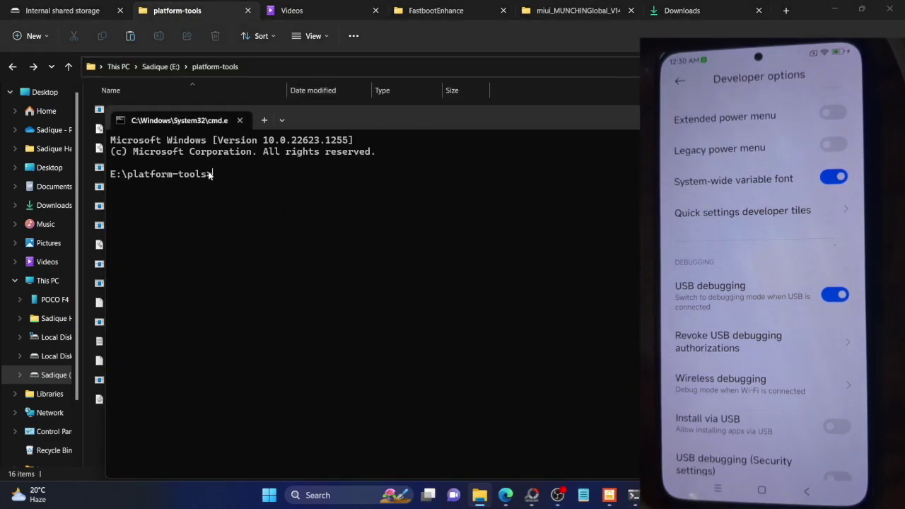
pyautogui.moveTo(151, 177); pyautogui.dragTo(188, 176)
pyautogui.click(243, 174)
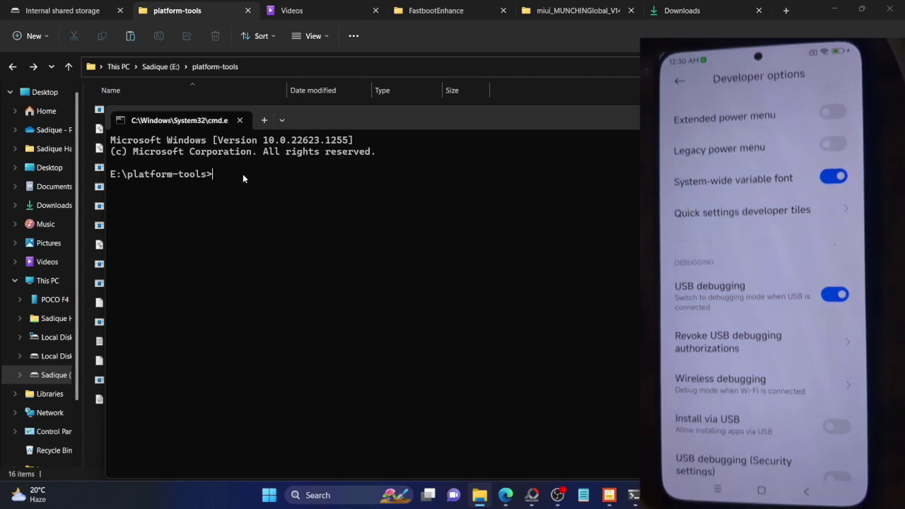
pyautogui.write('adb devies')
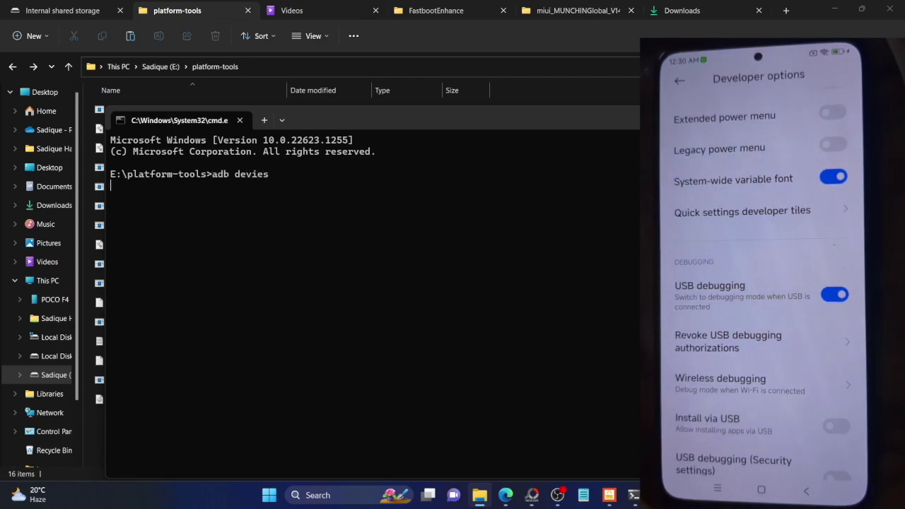
pyautogui.press('Return')
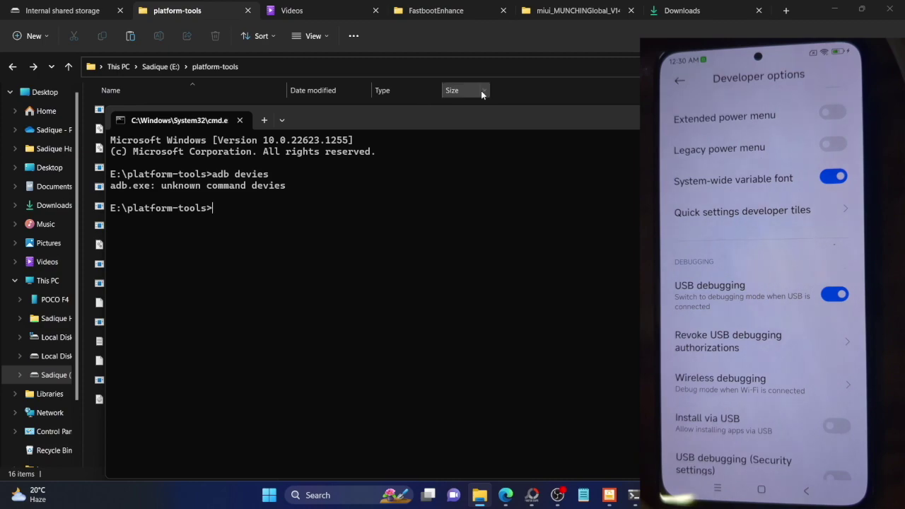
# Step: Close that window and open a fresh cmd window in platform-tools
pyautogui.hotkey('alt', 'F4')
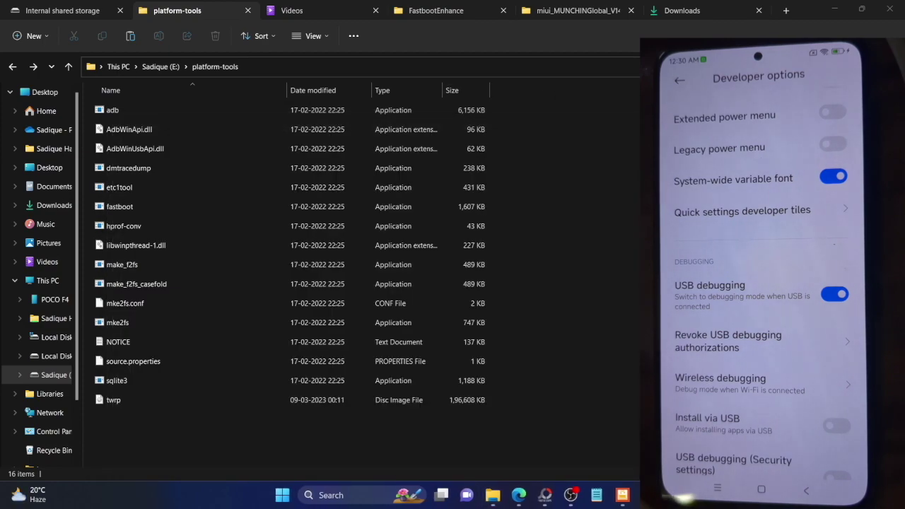
pyautogui.click(267, 65)
pyautogui.write('cmd')
pyautogui.press('Return')
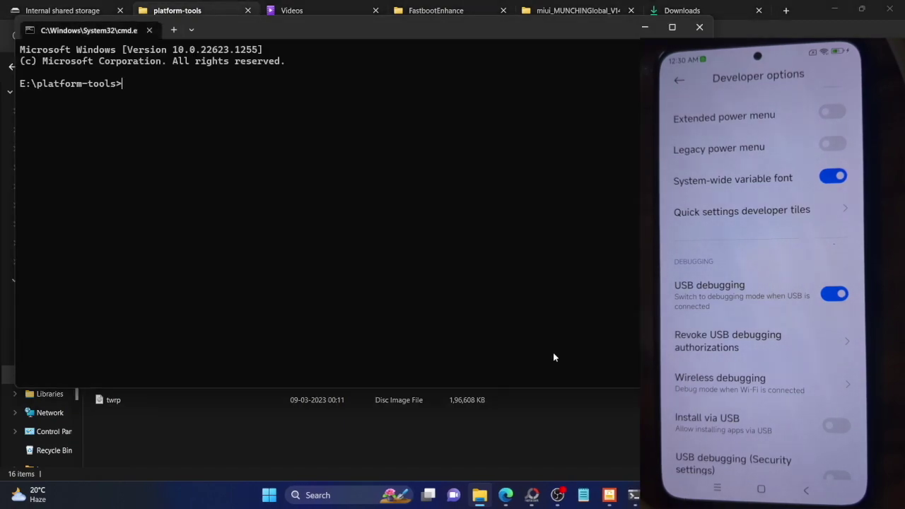
# Step: Run 'adb devices' and copy the phone's serial from the output
pyautogui.moveTo(41, 82); pyautogui.dragTo(139, 85)
pyautogui.click(138, 85)
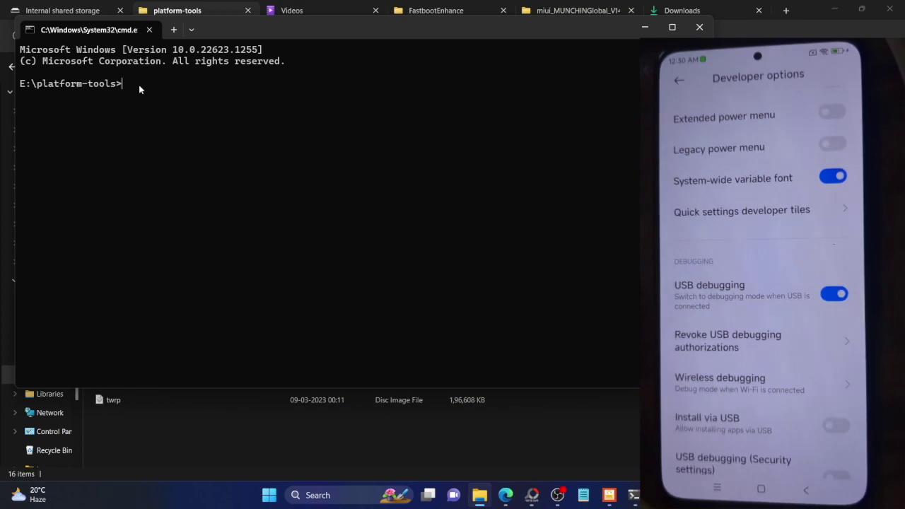
pyautogui.write('adb device')
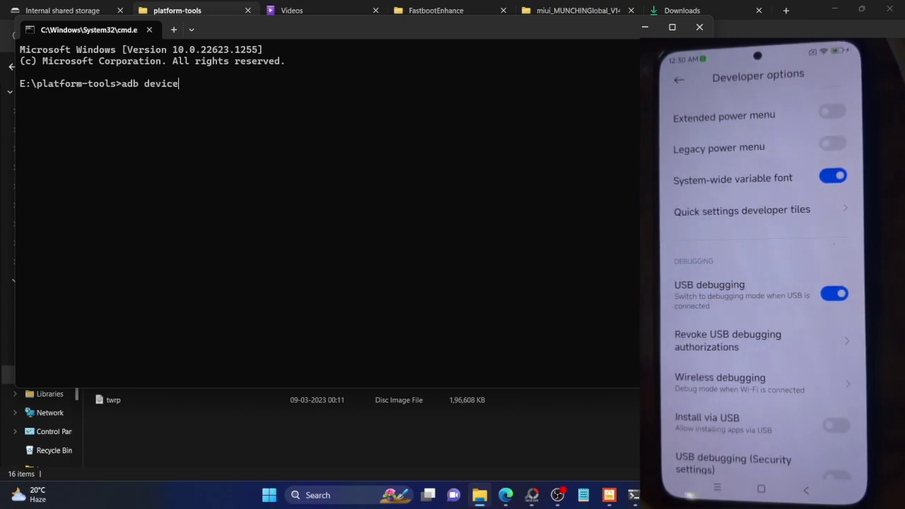
pyautogui.write('s')
pyautogui.press('Return')
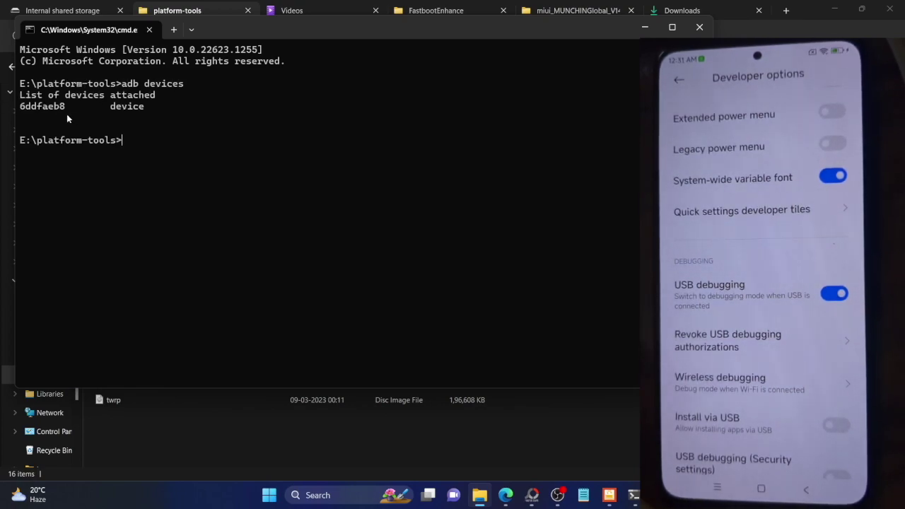
pyautogui.doubleClick(48, 107)
pyautogui.hotkey('ctrl', 'c')
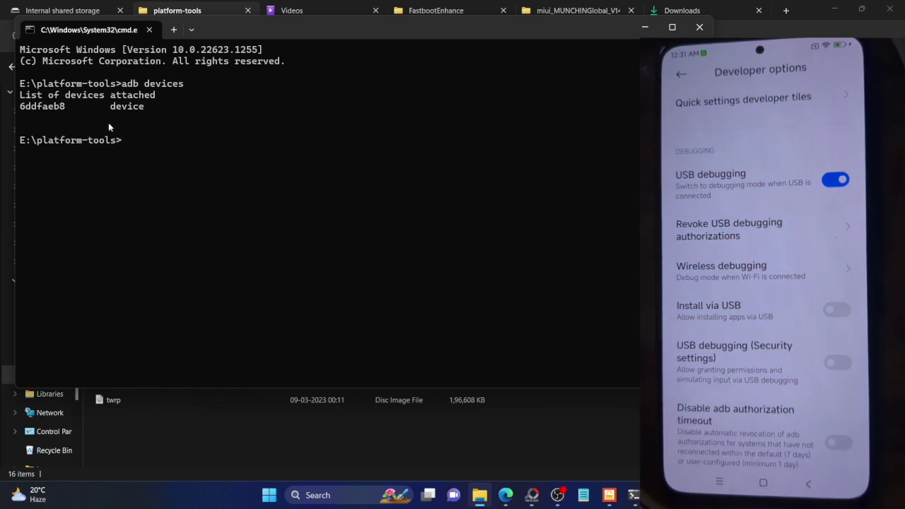
pyautogui.doubleClick(55, 107)
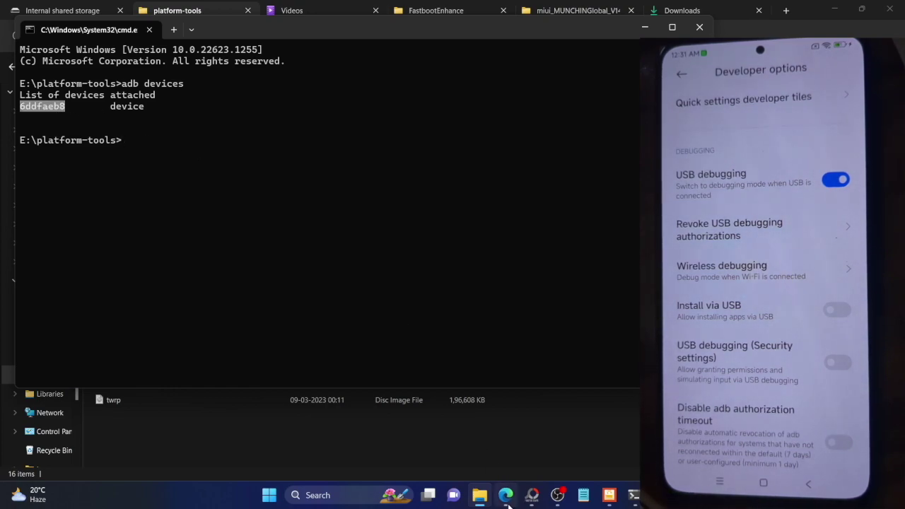
# Step: Show the guide's Boot your device to Fastboot Mode steps in Edge
pyautogui.click(506, 495)
pyautogui.scroll(-2, 373, 301)
pyautogui.scroll(-6, 372, 300)
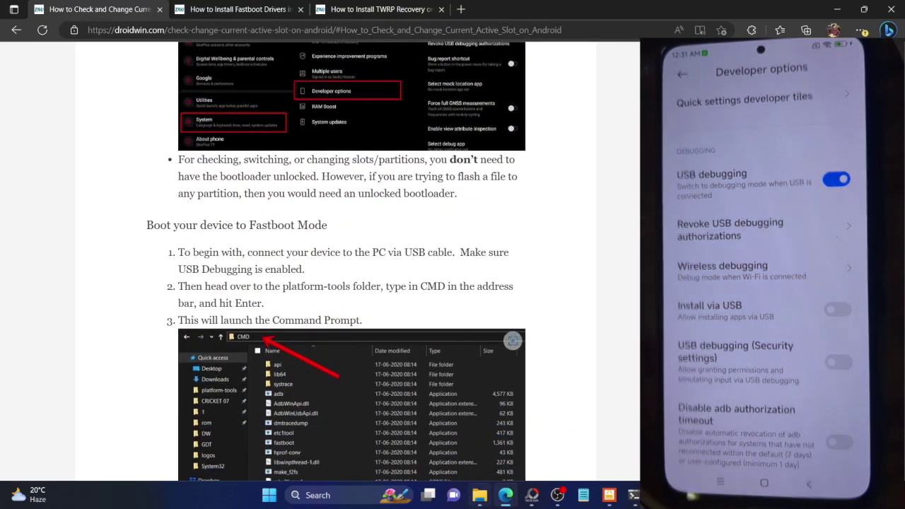
# Step: Run 'adb reboot bootloader' in Command Prompt
pyautogui.click(479, 495)
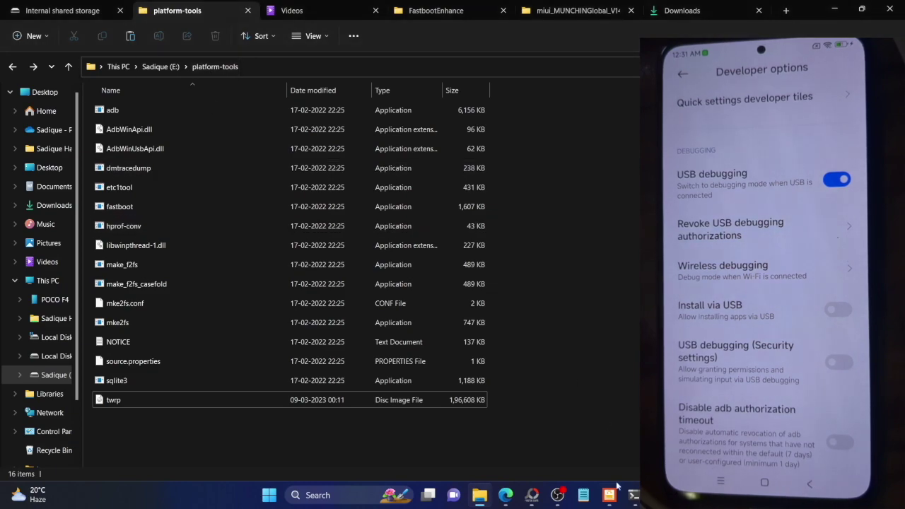
pyautogui.click(633, 495)
pyautogui.click(296, 231)
pyautogui.write('adb reboot bootloader')
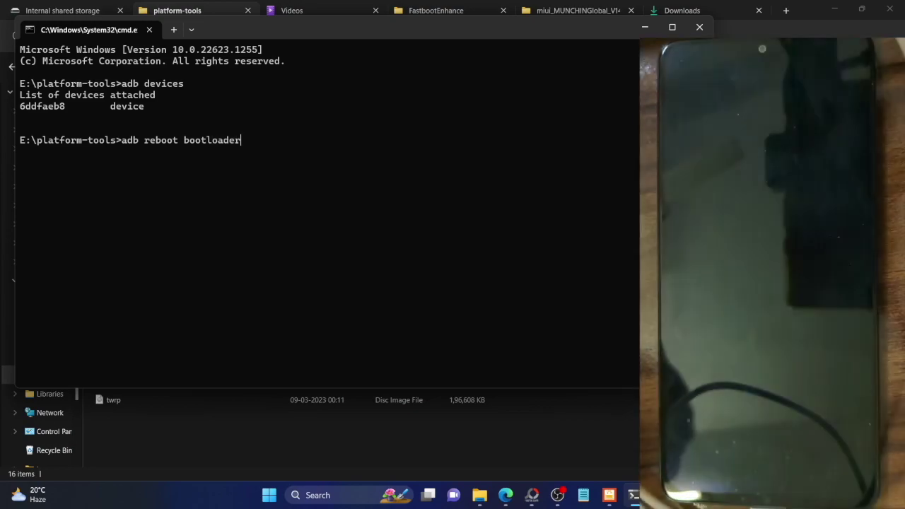
pyautogui.press('Return')
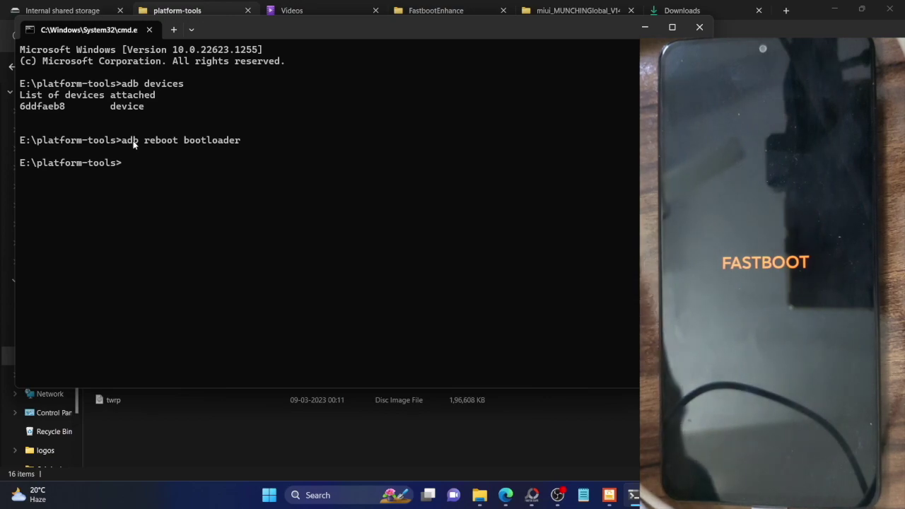
# Step: Run 'fastboot devices' and copy the listed serial
pyautogui.write('fastboo')
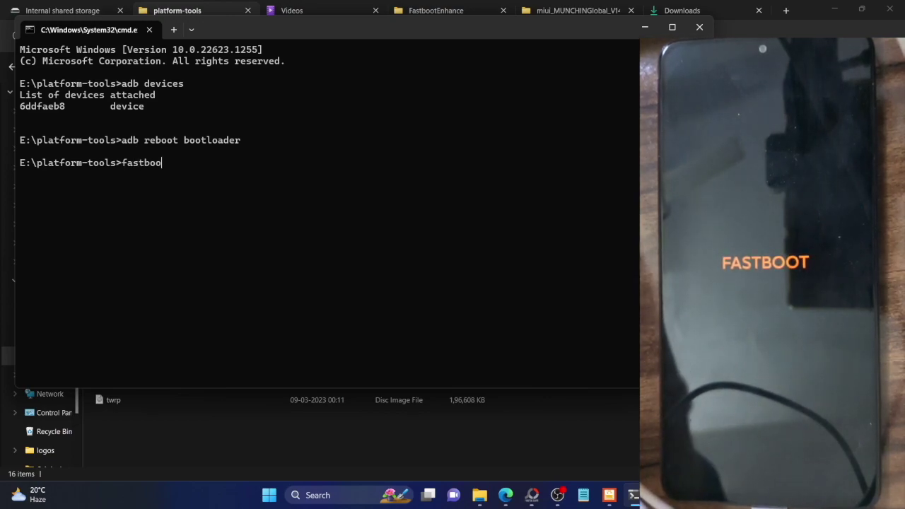
pyautogui.write('t devices')
pyautogui.press('Return')
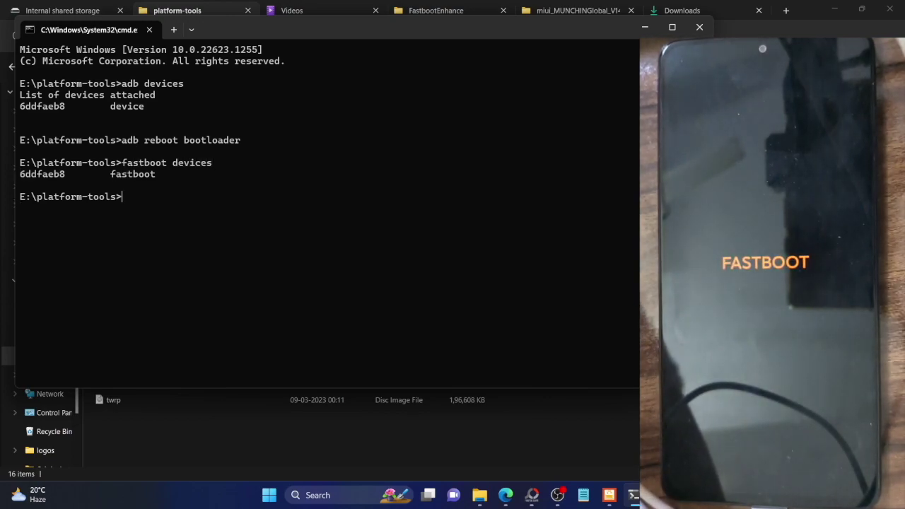
pyautogui.doubleClick(40, 178)
pyautogui.hotkey('ctrl', 'c')
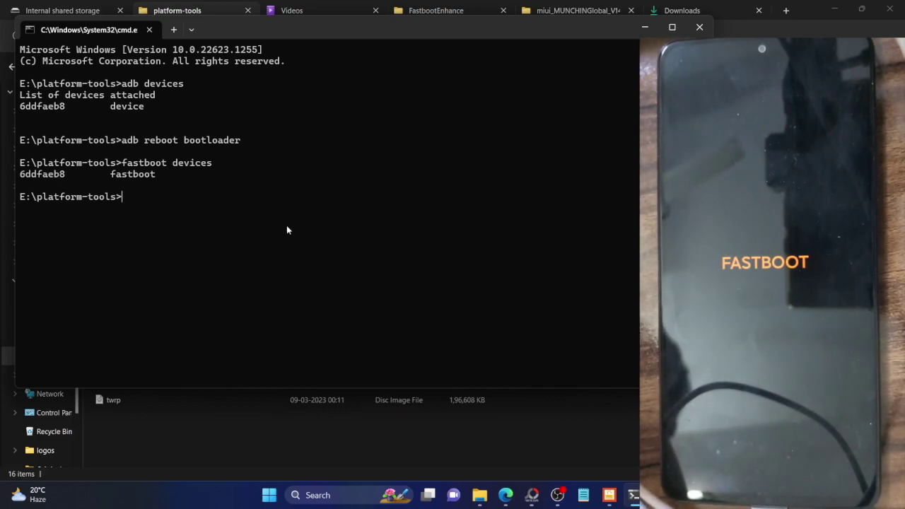
# Step: Switch to the Fastboot drivers article in Edge and scroll to its Device Manager screenshot
pyautogui.click(507, 497)
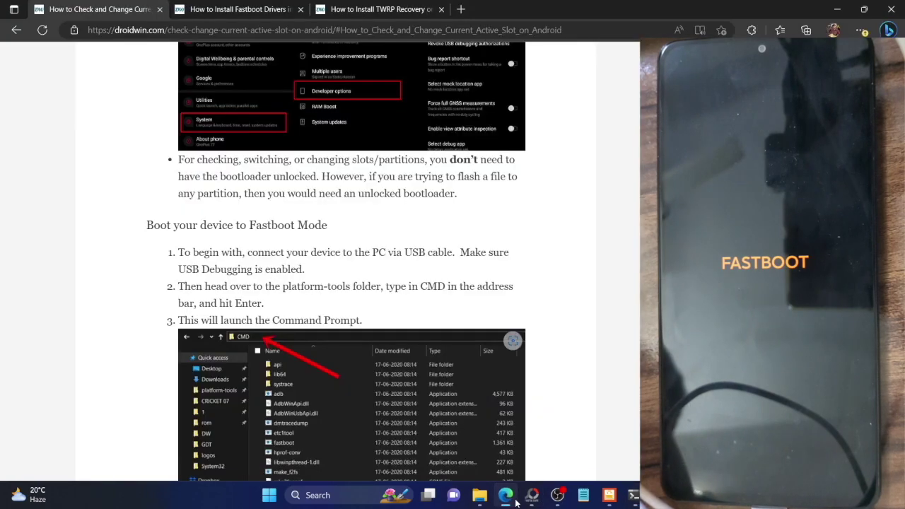
pyautogui.click(258, 14)
pyautogui.scroll(-2, 374, 221)
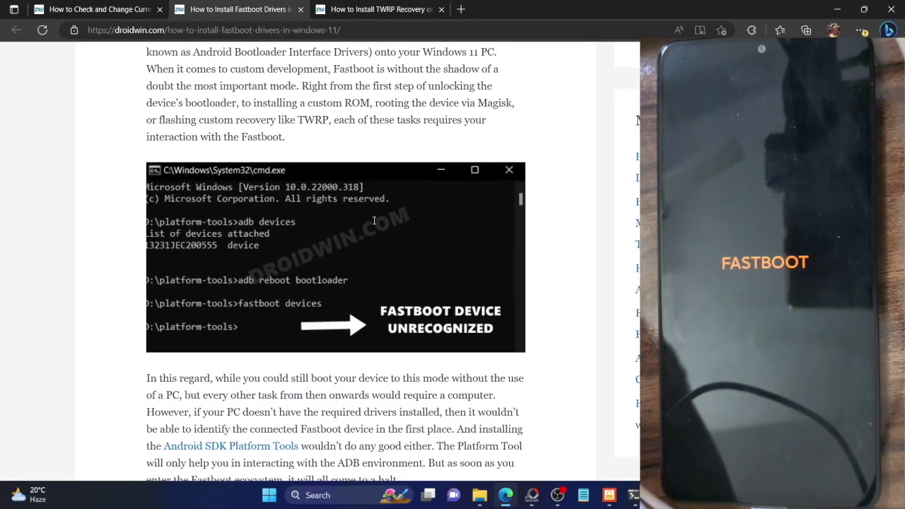
pyautogui.scroll(-5, 374, 221)
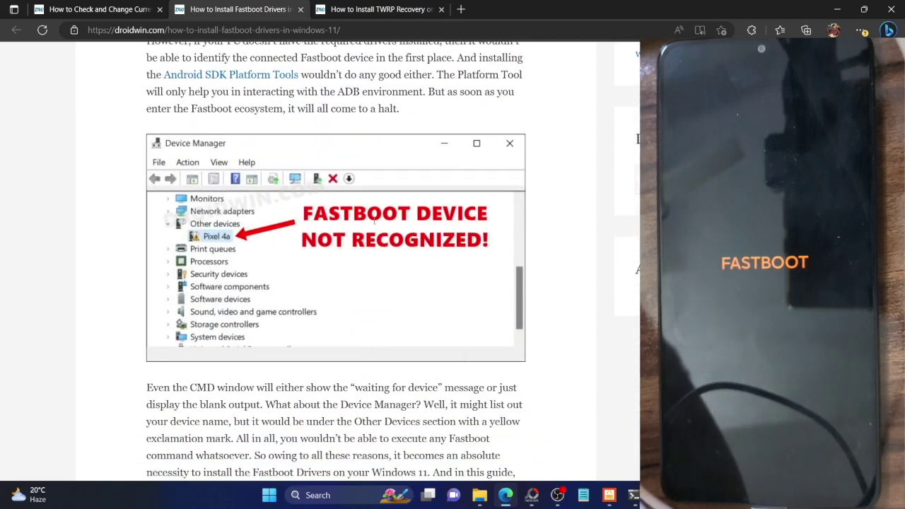
pyautogui.scroll(-4, 374, 220)
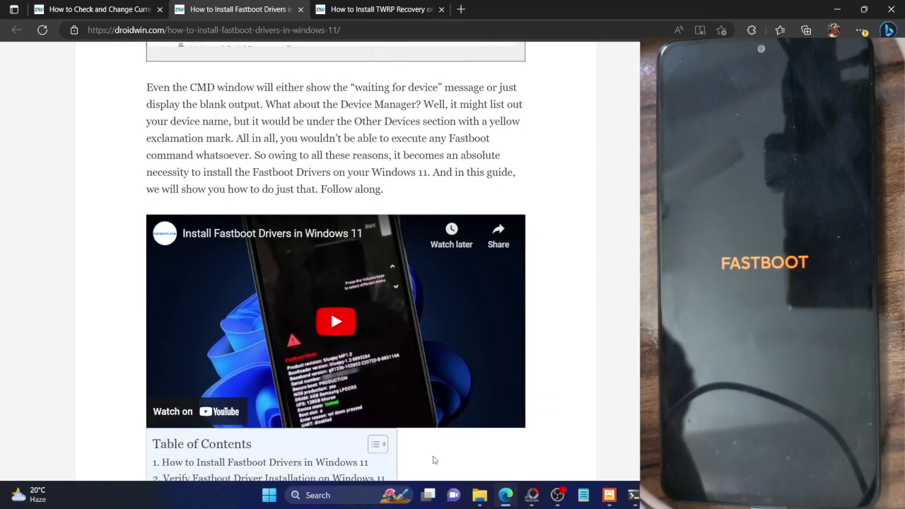
# Step: Open Device Manager via Win+X, check Android Bootloader Interface under Android Phone, then close it
pyautogui.click(479, 495)
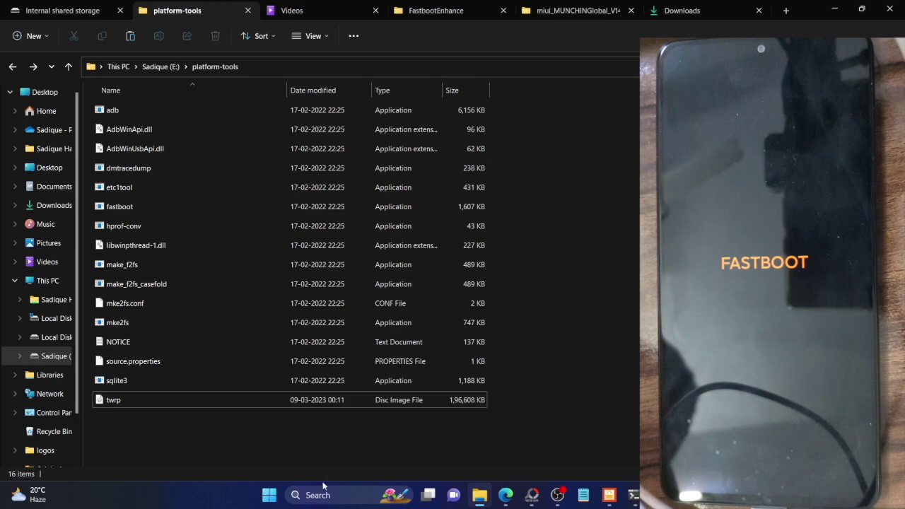
pyautogui.press('super+x')
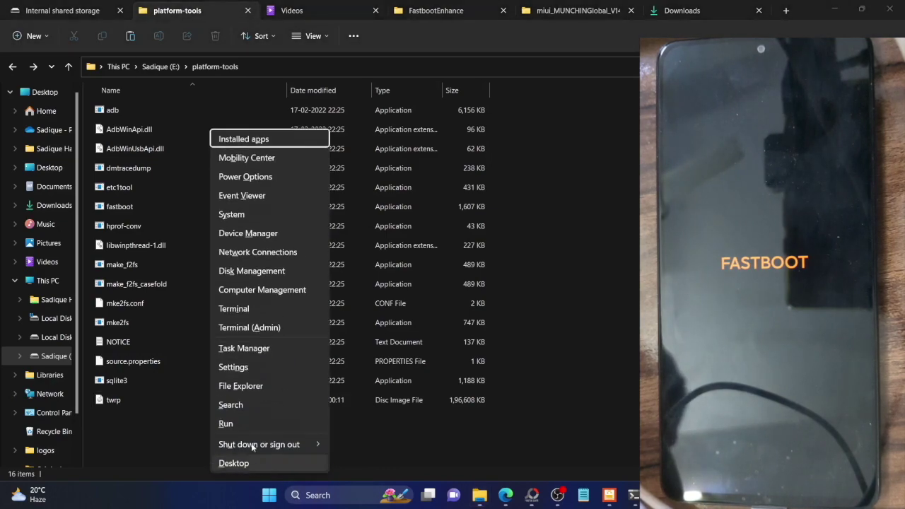
pyautogui.click(243, 234)
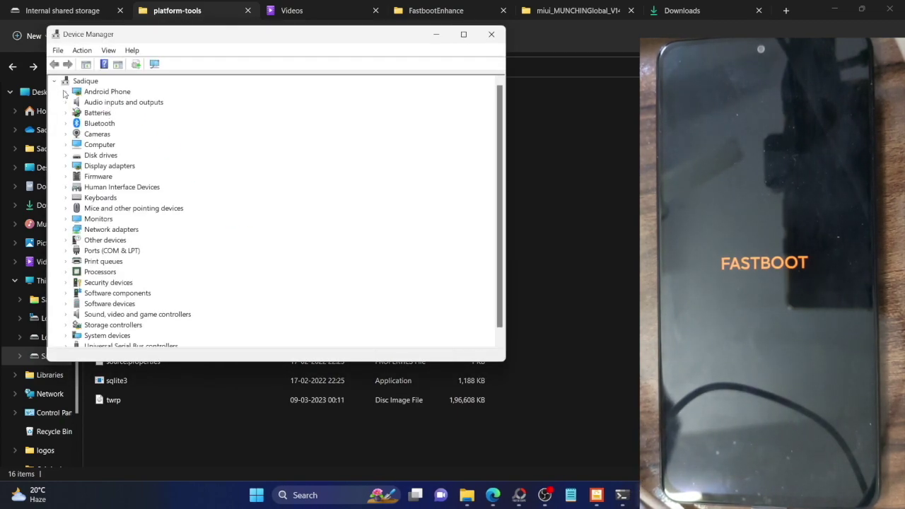
pyautogui.click(65, 92)
pyautogui.click(142, 102)
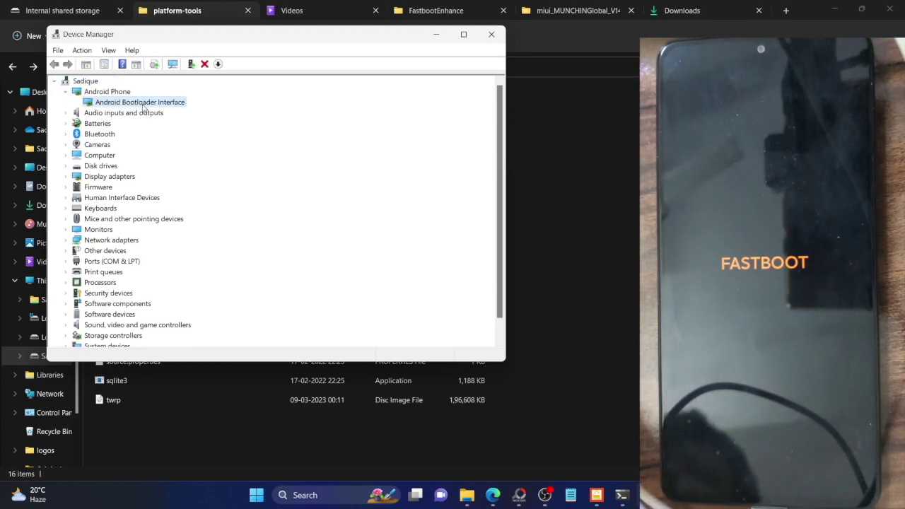
pyautogui.click(625, 355)
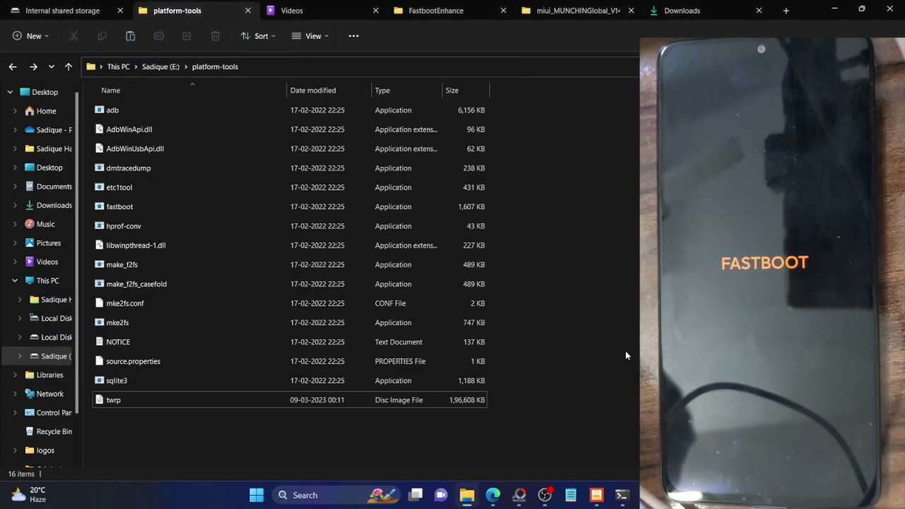
# Step: Copy 'fastboot getvar all' from the Check the Current Active Slot section in Edge's first tab
pyautogui.click(622, 495)
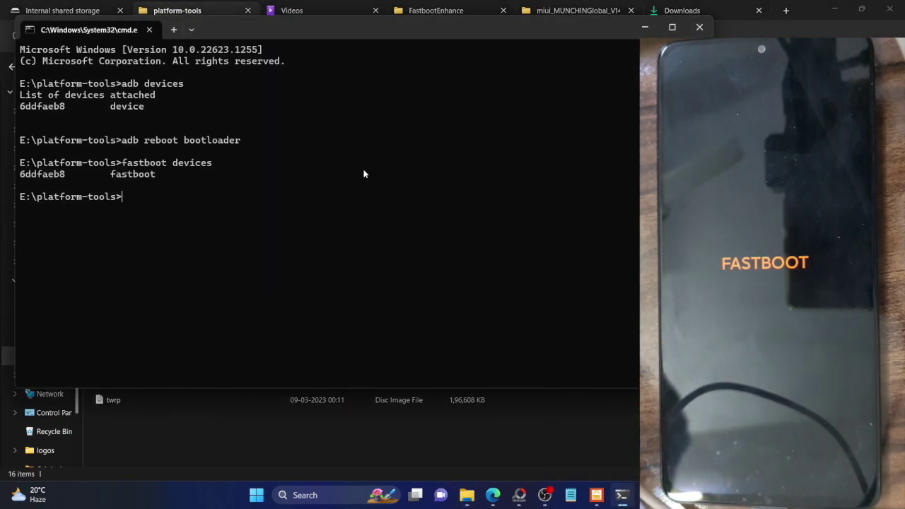
pyautogui.click(493, 495)
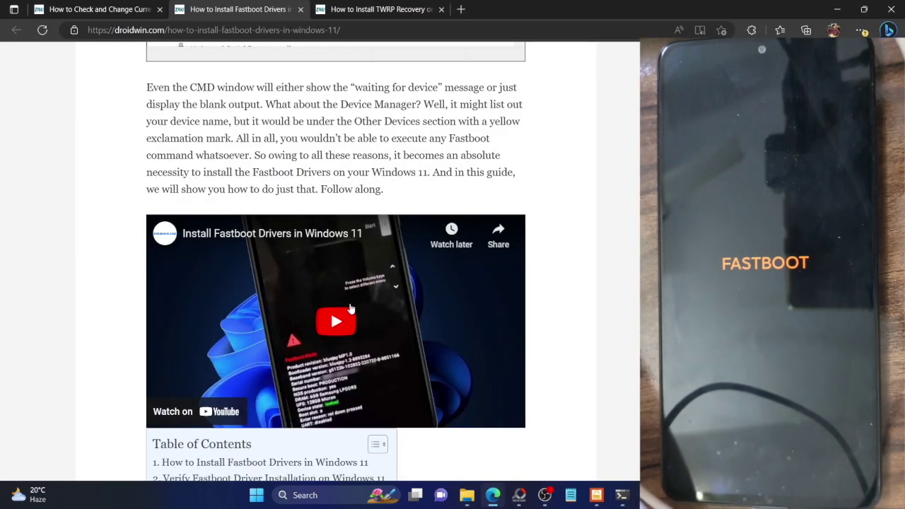
pyautogui.click(87, 8)
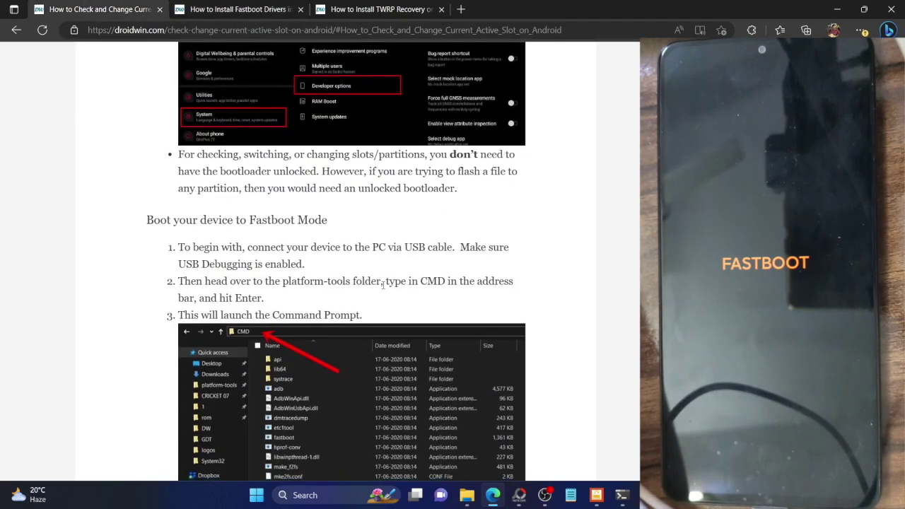
pyautogui.scroll(-6, 382, 284)
pyautogui.scroll(-7, 383, 285)
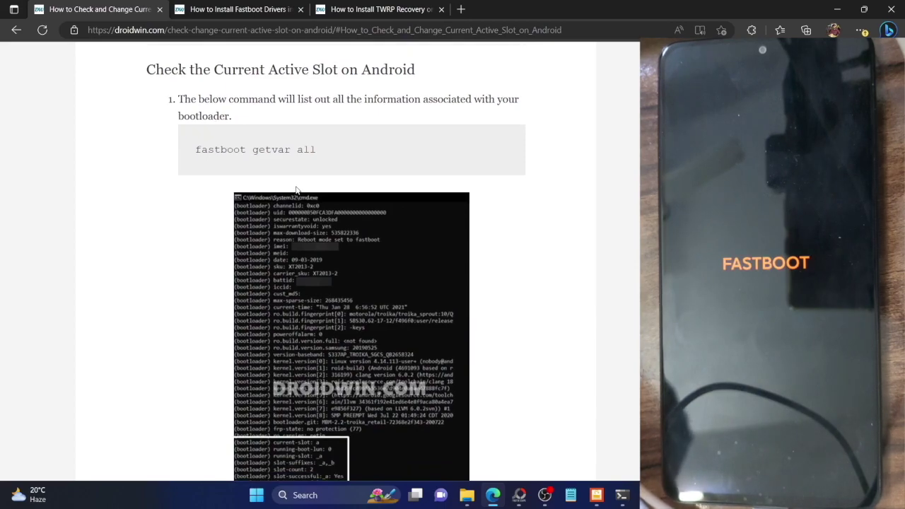
pyautogui.tripleClick(273, 150)
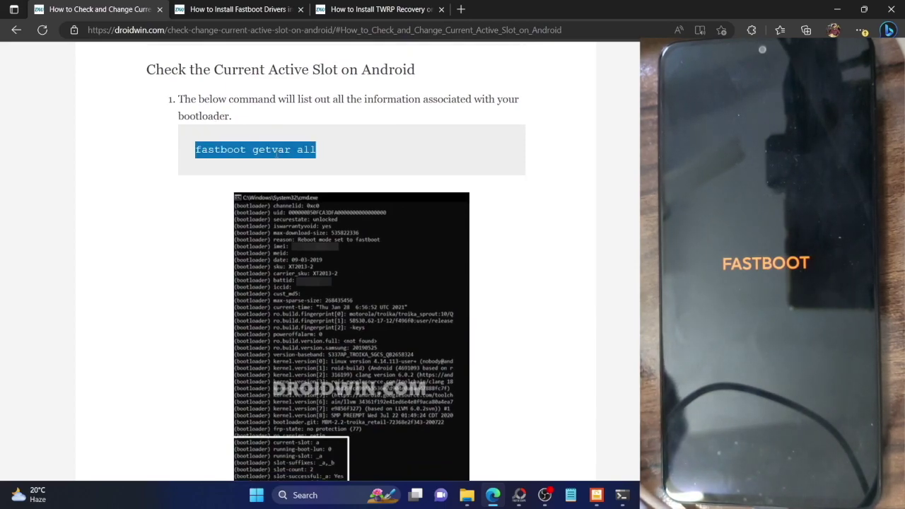
pyautogui.click(612, 494)
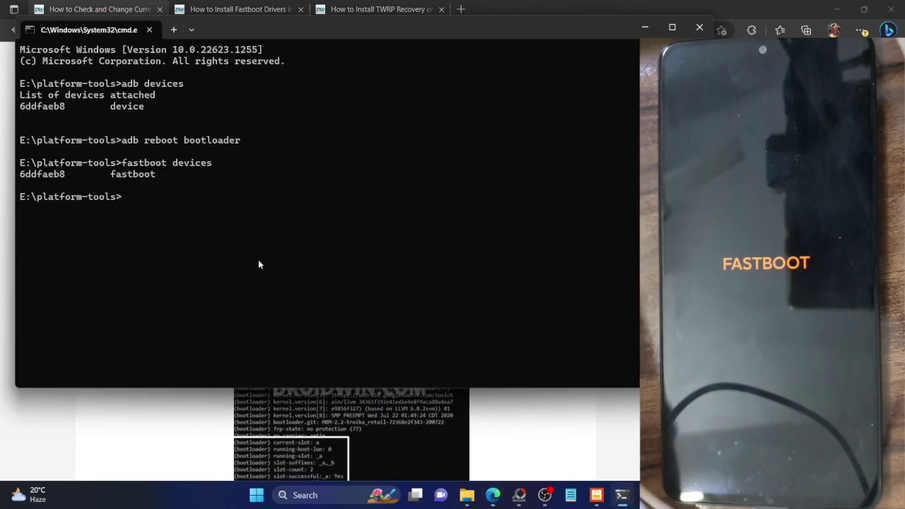
# Step: Paste and run 'fastboot getvar all' at the platform-tools prompt
pyautogui.hotkey('ctrl', 'v')
pyautogui.press('Return')
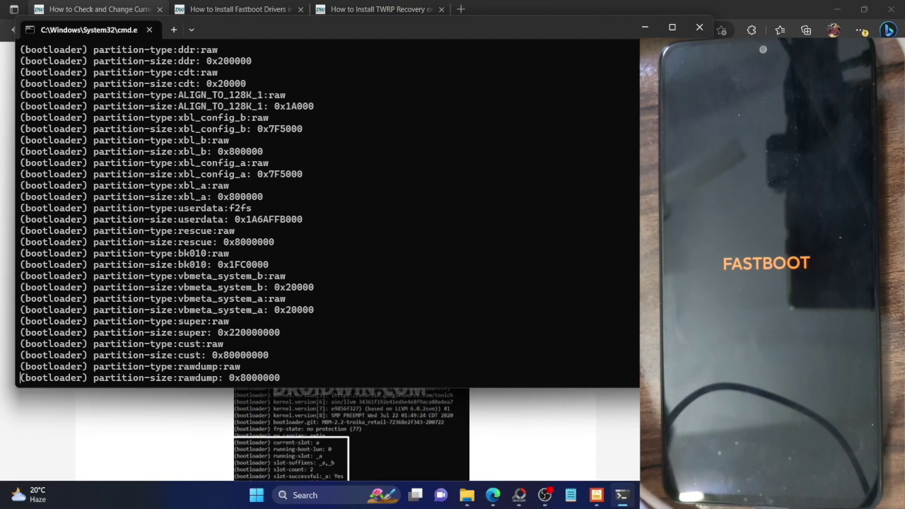
pyautogui.scroll(2, 220, 165)
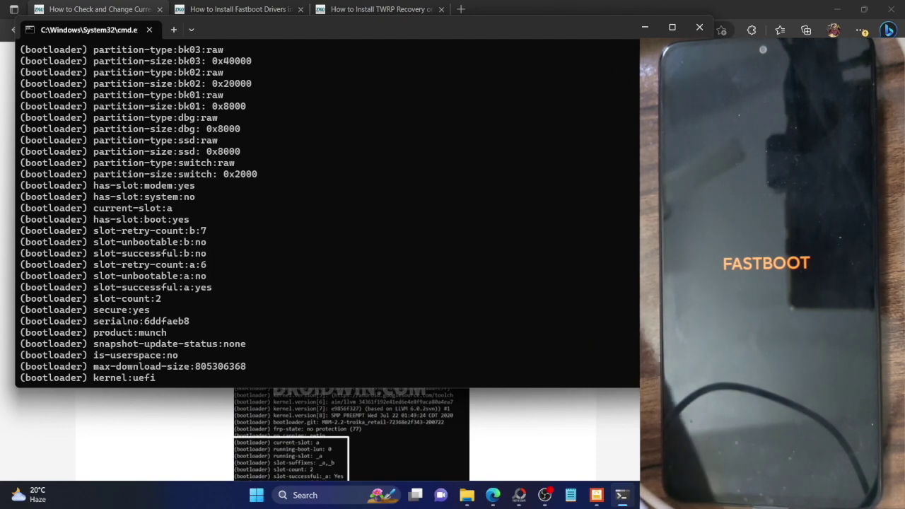
# Step: Copy the '(bootloader) current-slot' text from the article
pyautogui.hotkey('alt', 'Tab')
pyautogui.scroll(-4, 461, 343)
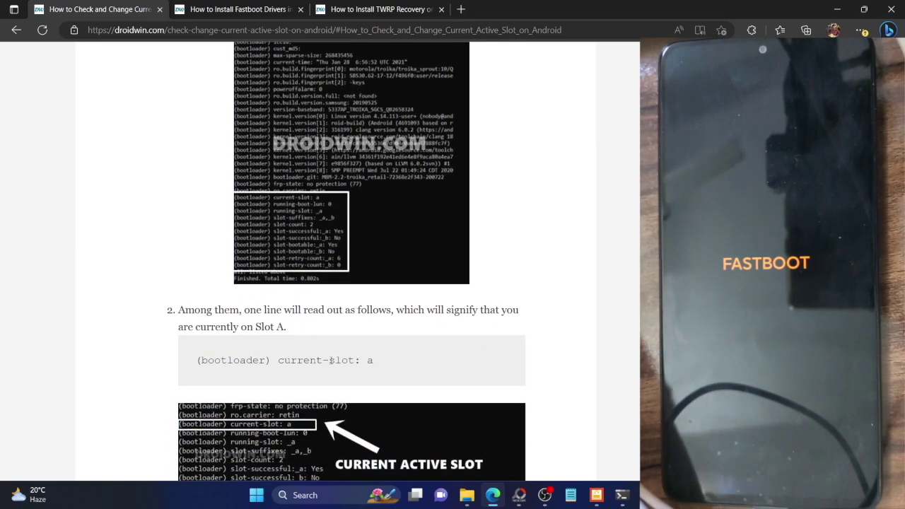
pyautogui.moveTo(331, 360); pyautogui.dragTo(263, 360)
pyautogui.click(352, 360)
pyautogui.moveTo(353, 360); pyautogui.dragTo(196, 362)
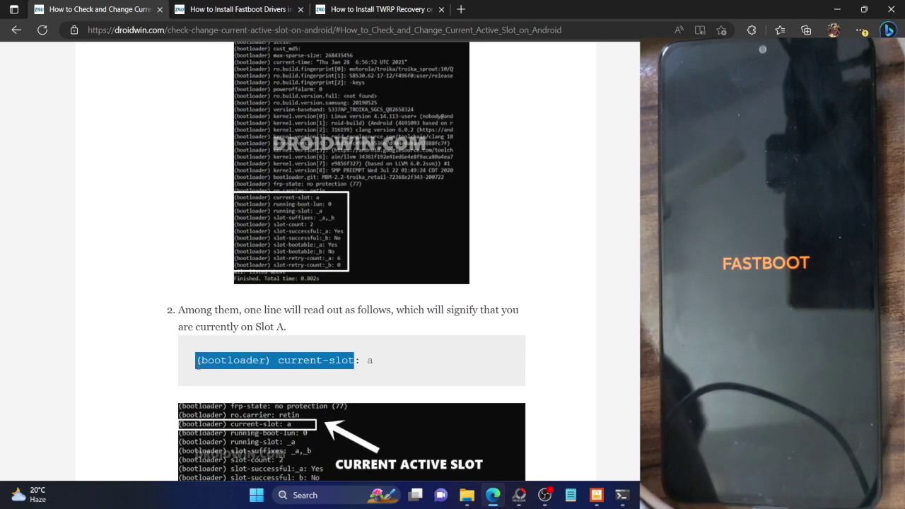
# Step: Search the getvar output for '(bootloader) current-slot' using the terminal's Find
pyautogui.click(467, 495)
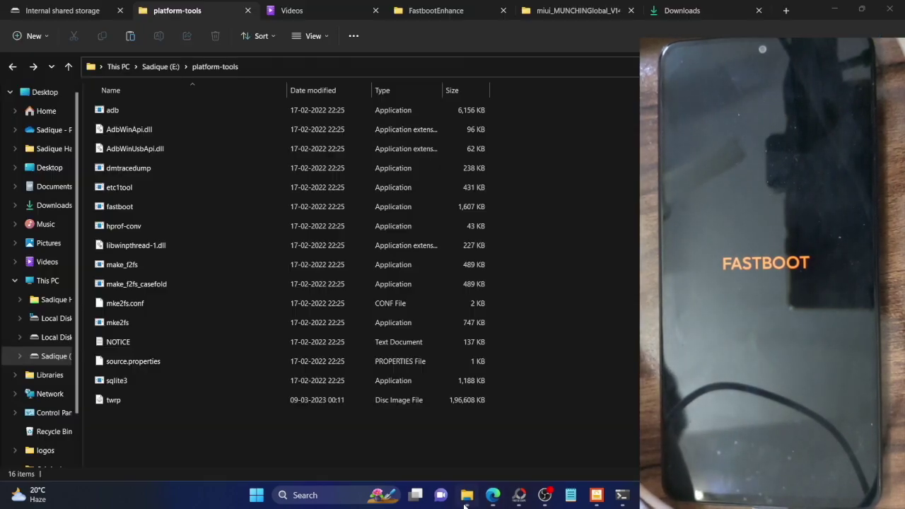
pyautogui.click(622, 495)
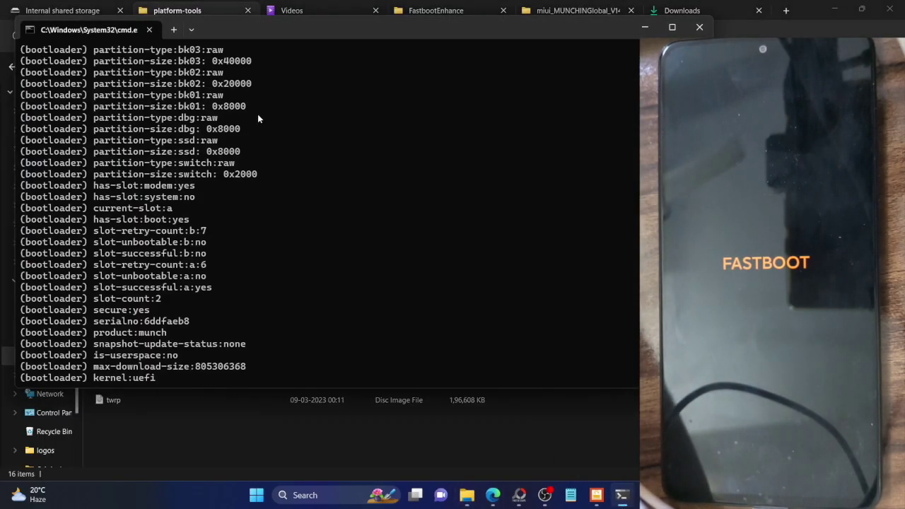
pyautogui.rightClick(27, 31)
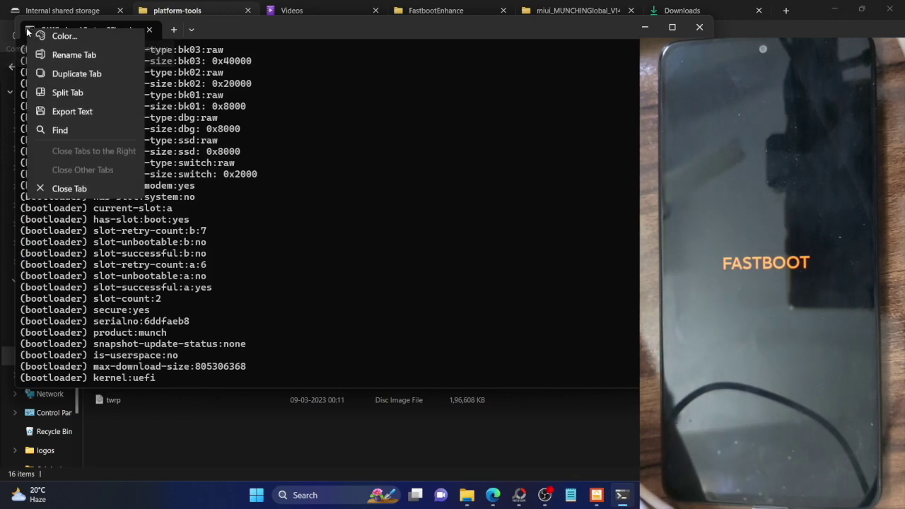
pyautogui.click(60, 134)
pyautogui.hotkey('ctrl', 'v')
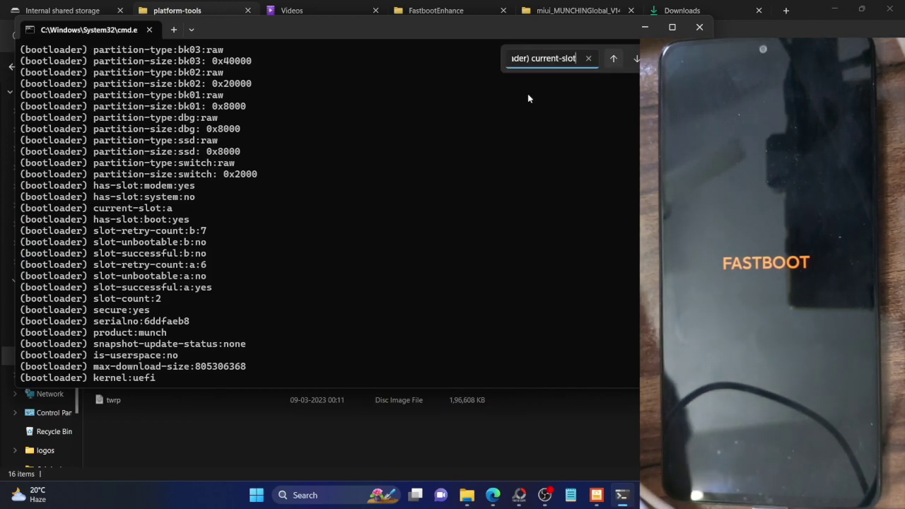
pyautogui.press('Return')
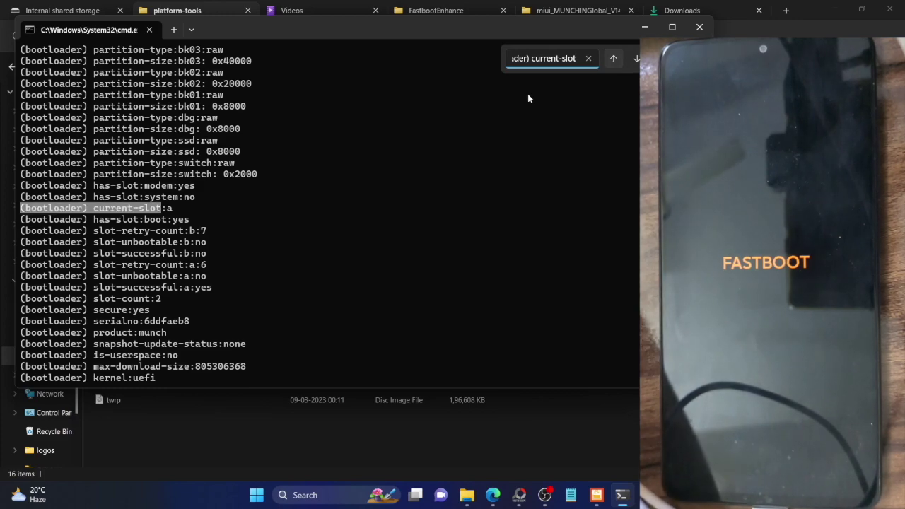
# Step: Highlight the current-slot:a line in the output, then return to the droidwin slot guide
pyautogui.doubleClick(148, 209)
pyautogui.click(168, 209)
pyautogui.moveTo(166, 209); pyautogui.dragTo(172, 208)
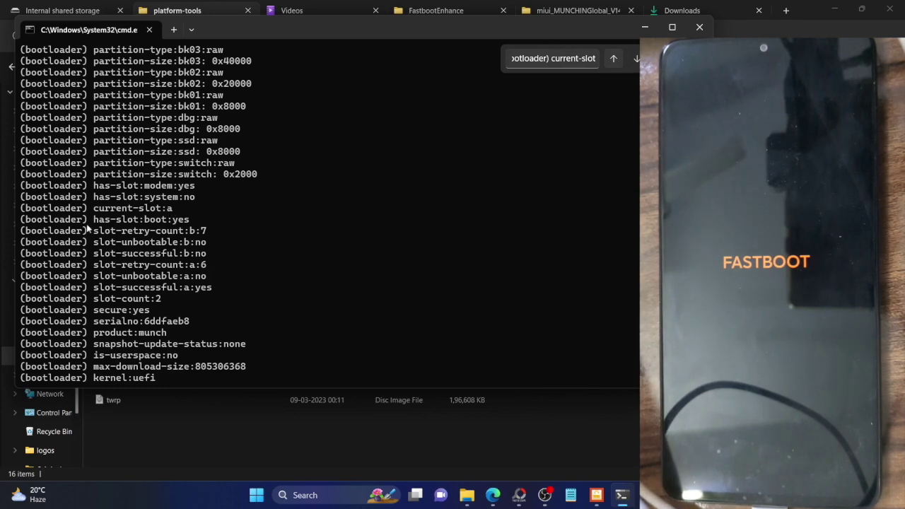
pyautogui.tripleClick(167, 209)
pyautogui.rightClick(168, 210)
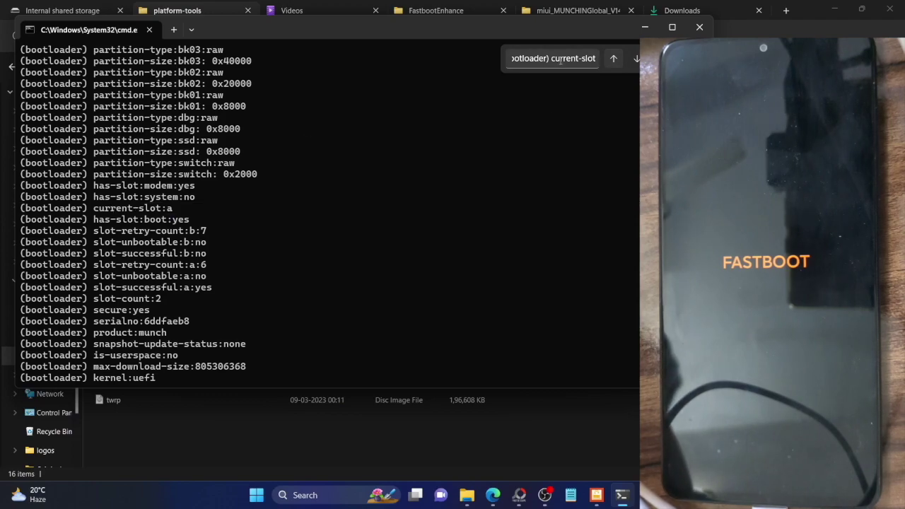
pyautogui.click(493, 495)
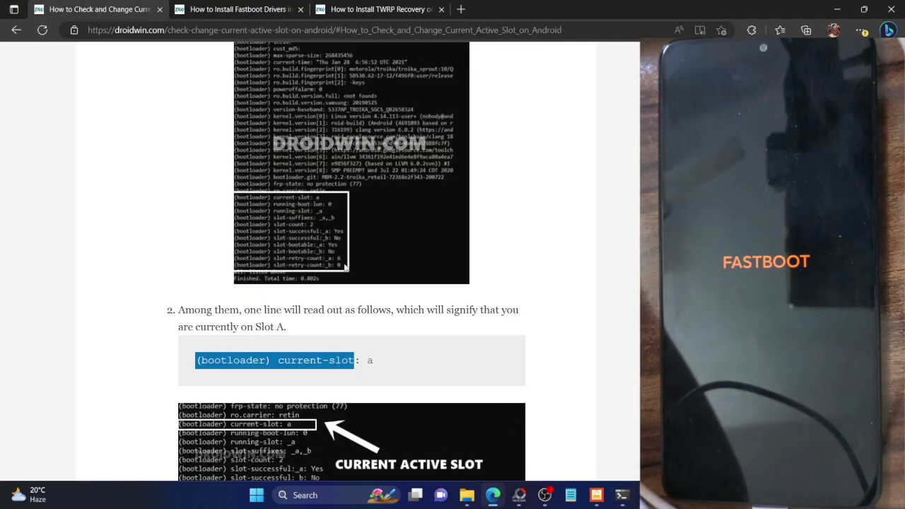
# Step: Copy 'fastboot set_active other' from the article and run it to switch to slot b
pyautogui.scroll(-2, 345, 267)
pyautogui.scroll(-4, 345, 267)
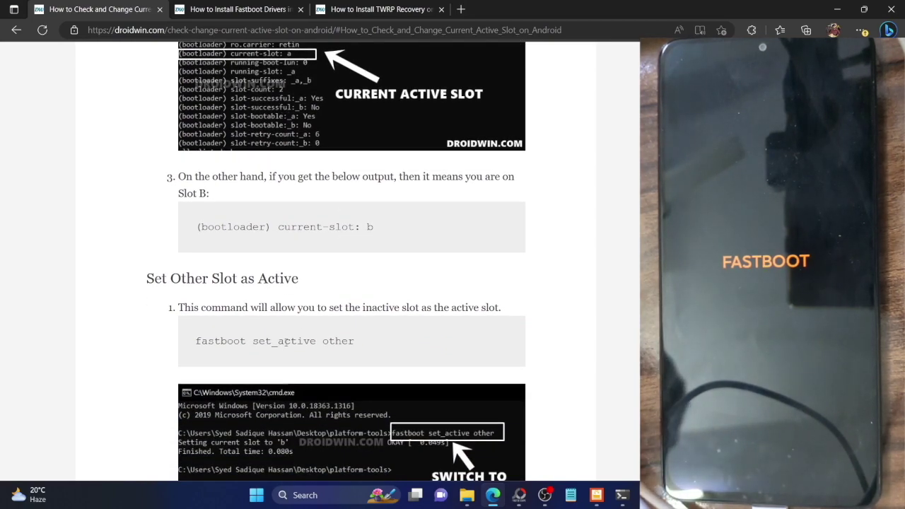
pyautogui.doubleClick(286, 341)
pyautogui.click(286, 342)
pyautogui.hotkey('ctrl', 'c')
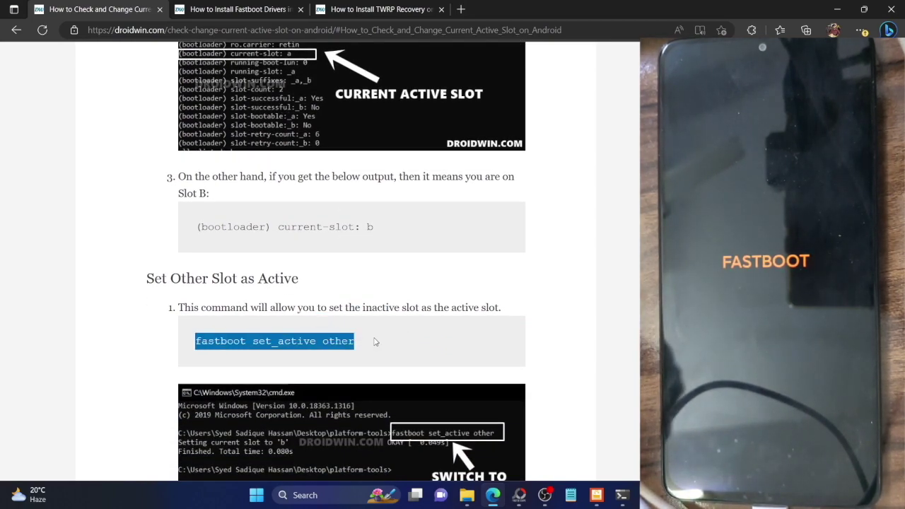
pyautogui.moveTo(627, 493)
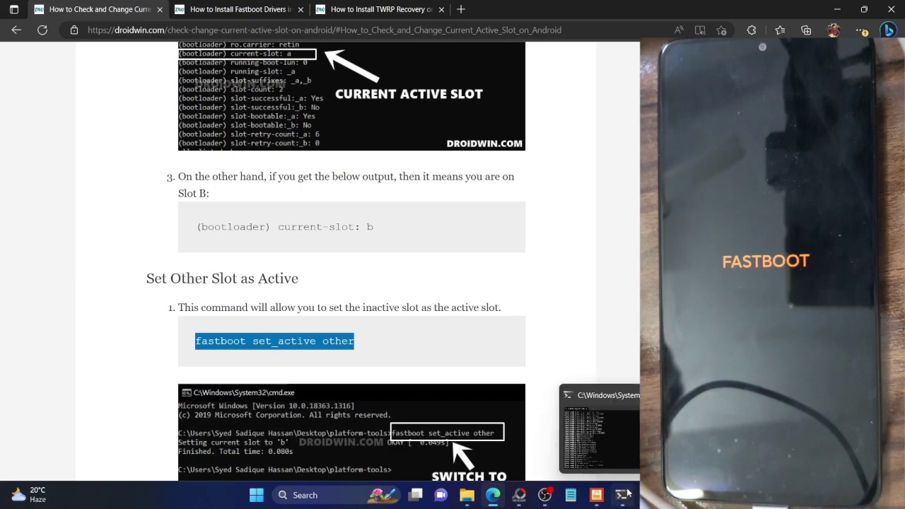
pyautogui.click(627, 493)
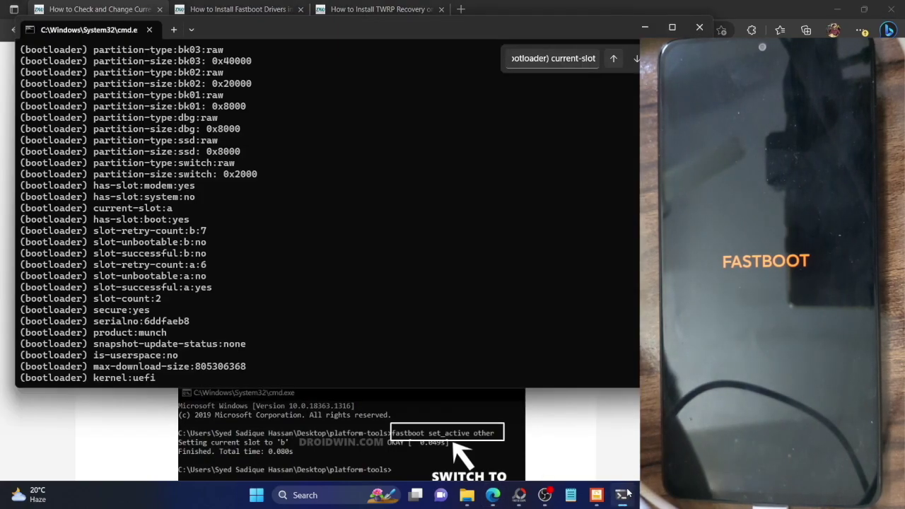
pyautogui.scroll(-2, 285, 336)
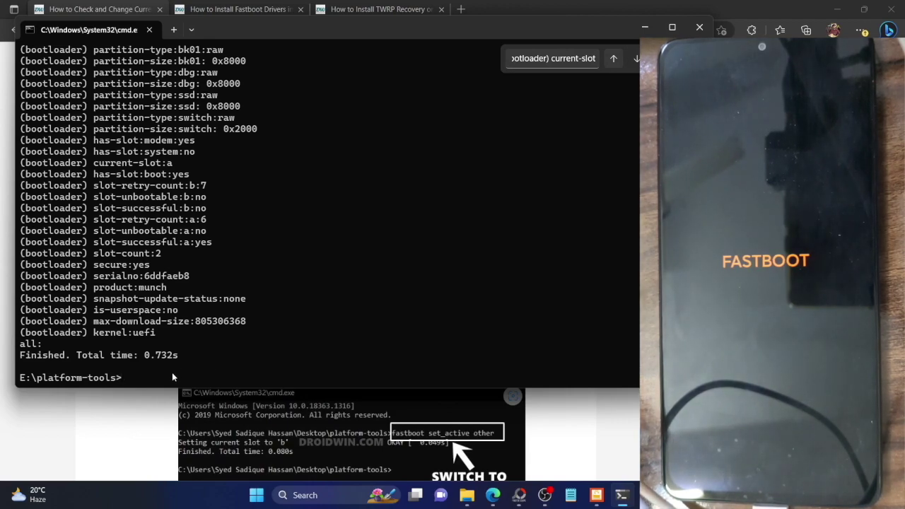
pyautogui.hotkey('ctrl', 'v')
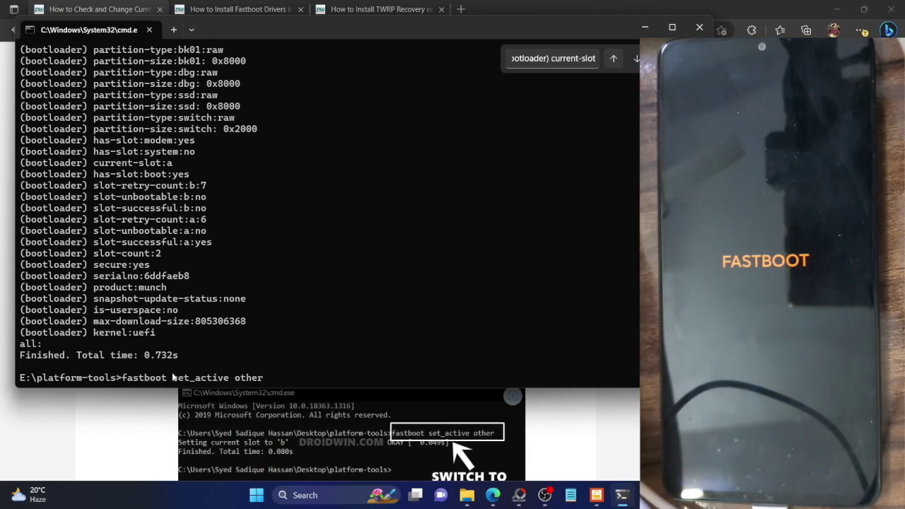
pyautogui.press('Return')
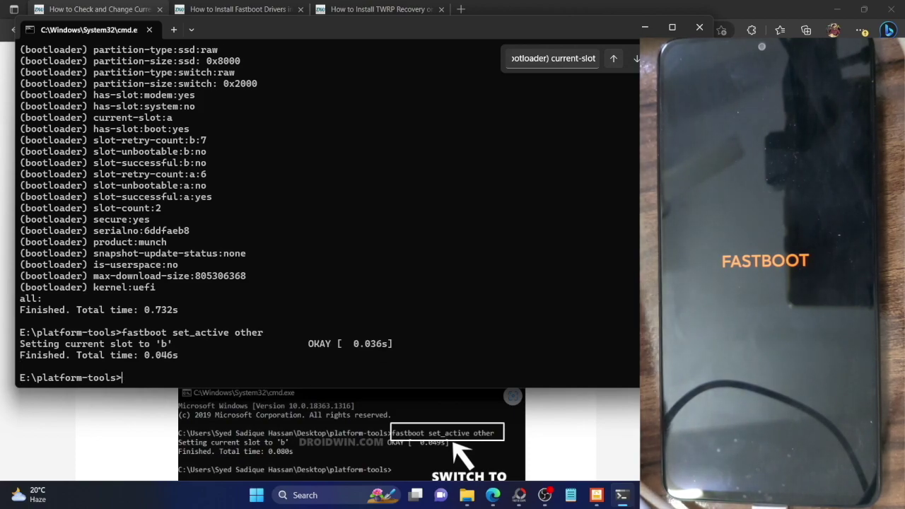
# Step: Rerun 'fastboot getvar all' and locate the current-slot:b line in the output
pyautogui.press('Up')
pyautogui.press('Up')
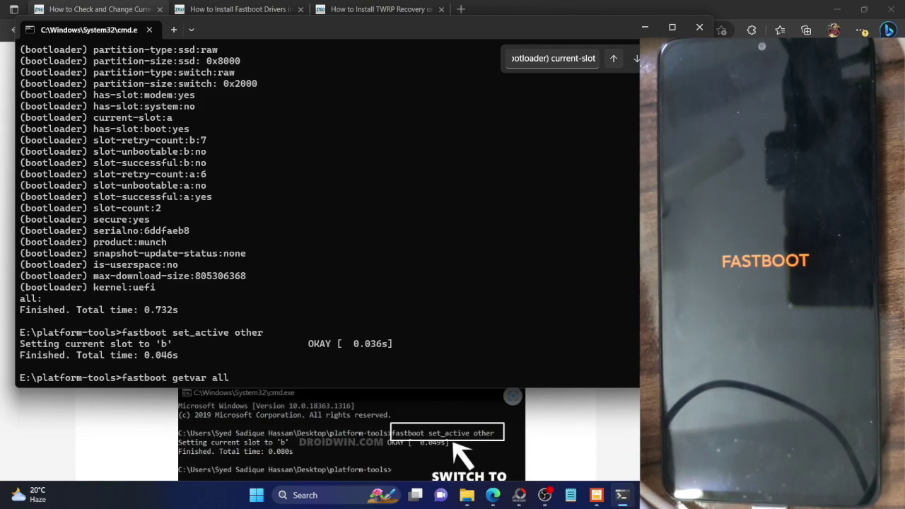
pyautogui.press('Return')
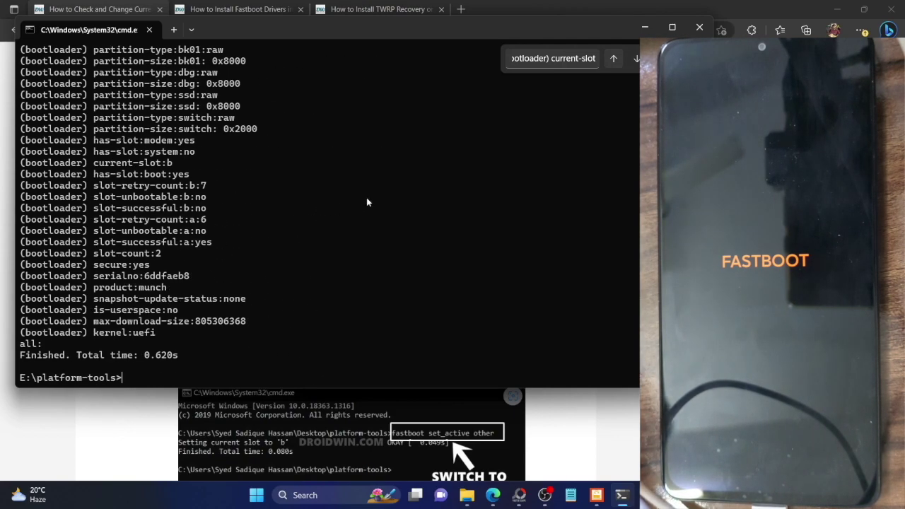
pyautogui.click(568, 58)
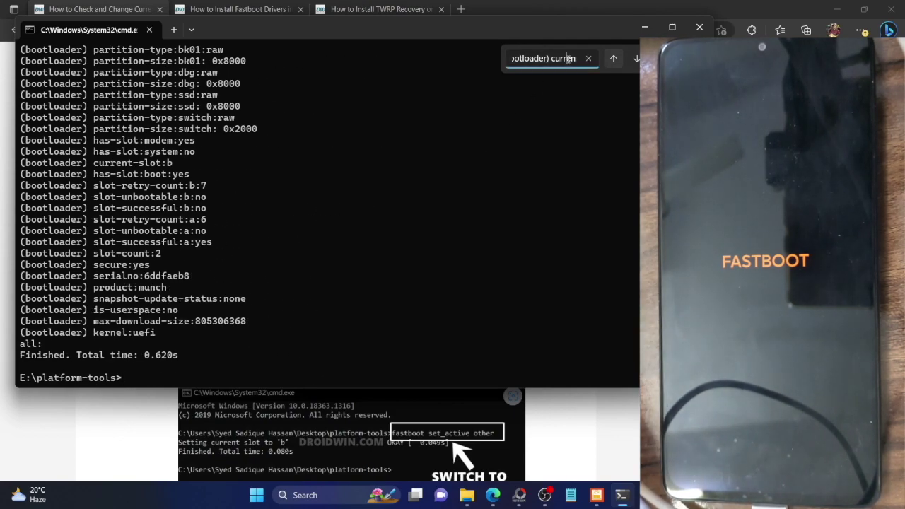
pyautogui.moveTo(175, 164); pyautogui.dragTo(23, 165)
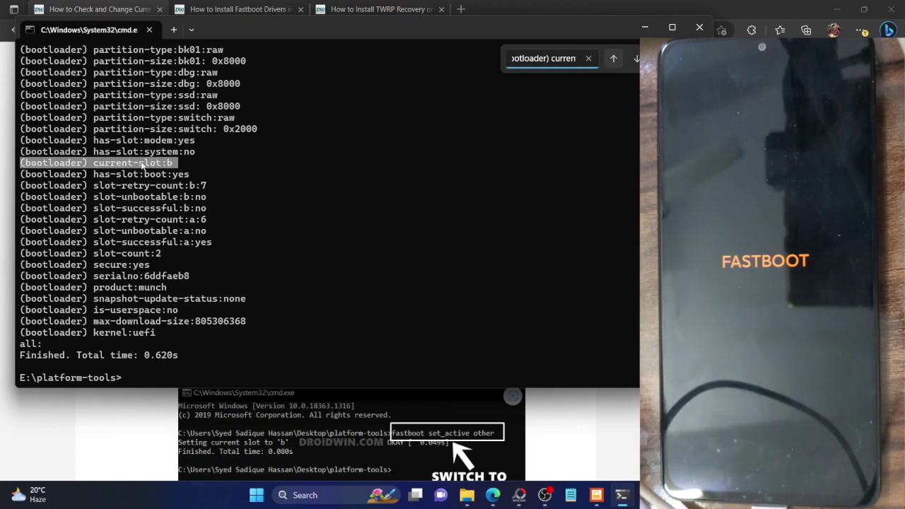
pyautogui.click(157, 371)
# Step: Rerun 'fastboot set_active other' from history to return to slot a, then rerun 'fastboot getvar all'
pyautogui.press('Up')
pyautogui.press('Up')
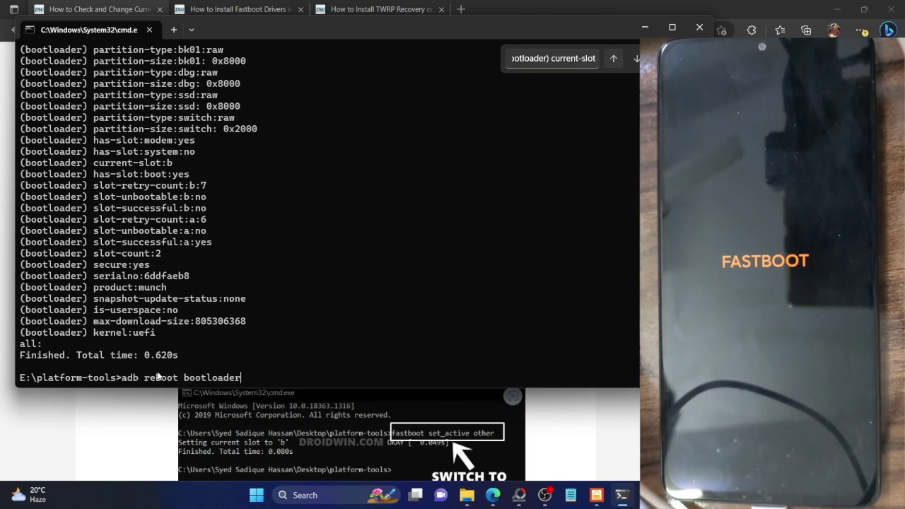
pyautogui.press('Up')
pyautogui.press('Up')
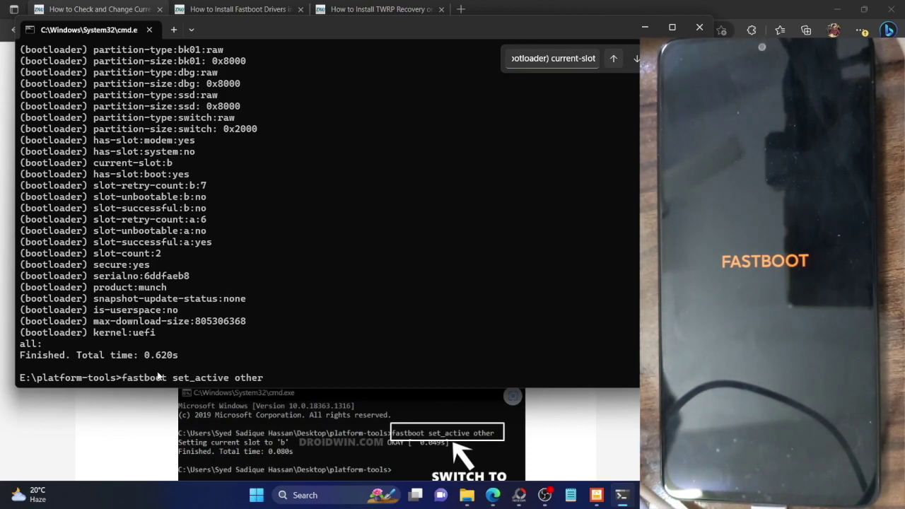
pyautogui.press('Return')
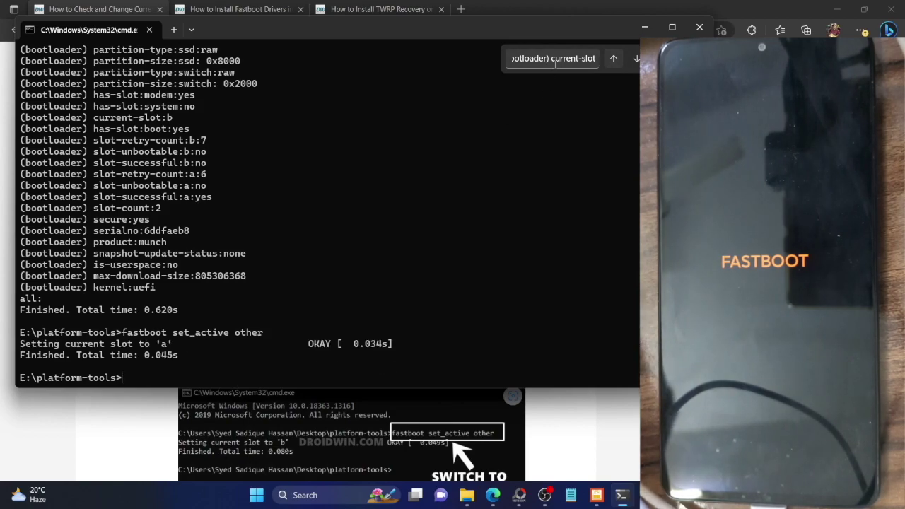
pyautogui.press('Up')
pyautogui.press('Up')
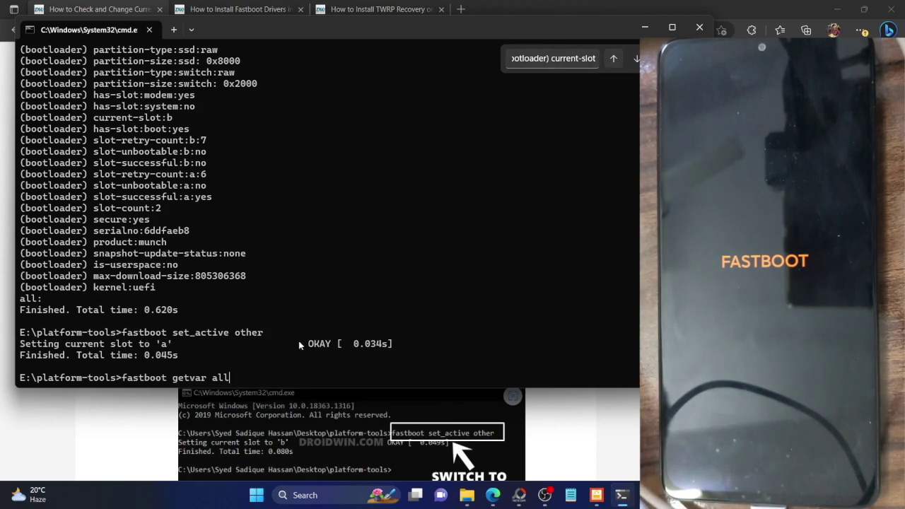
pyautogui.press('Return')
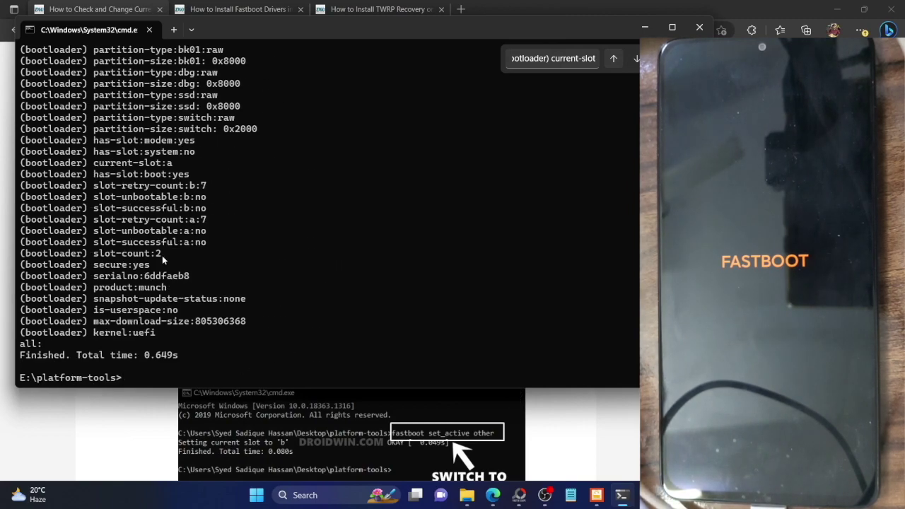